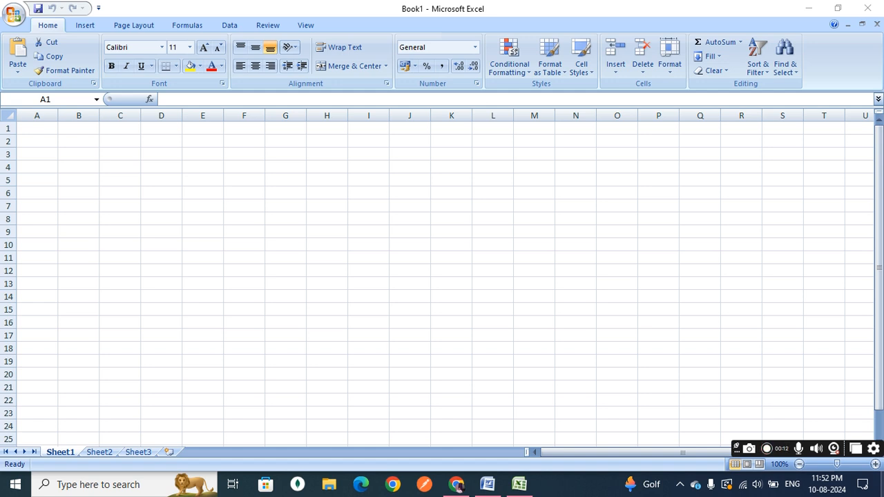
Step: Merge and center cells F1:L3 and enter the title "Marksheet" in the merged cell
{"action": "left_click", "coordinate": [246, 129]}
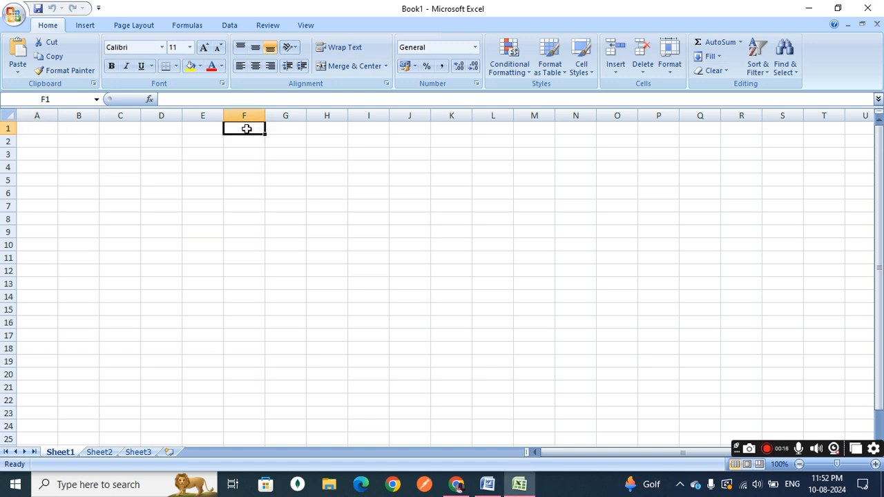
{"action": "left_click_drag", "start_coordinate": [246, 129], "coordinate": [440, 158]}
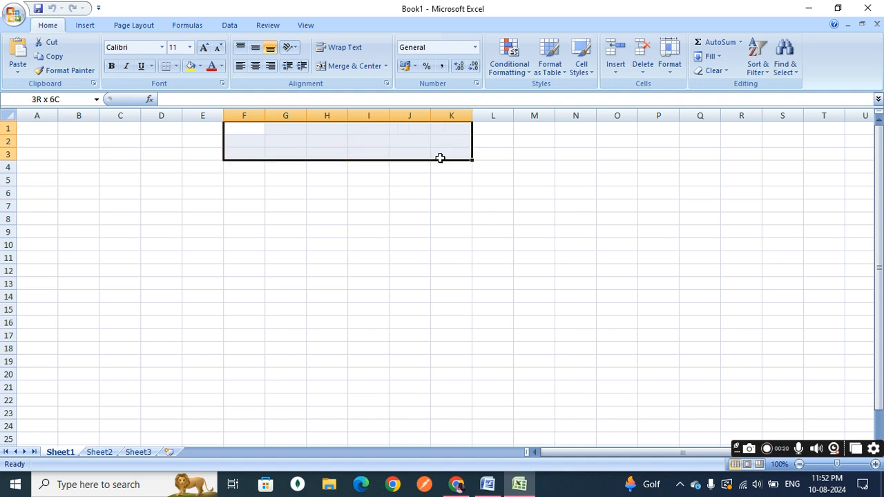
{"action": "left_click_drag", "start_coordinate": [440, 158], "coordinate": [475, 154]}
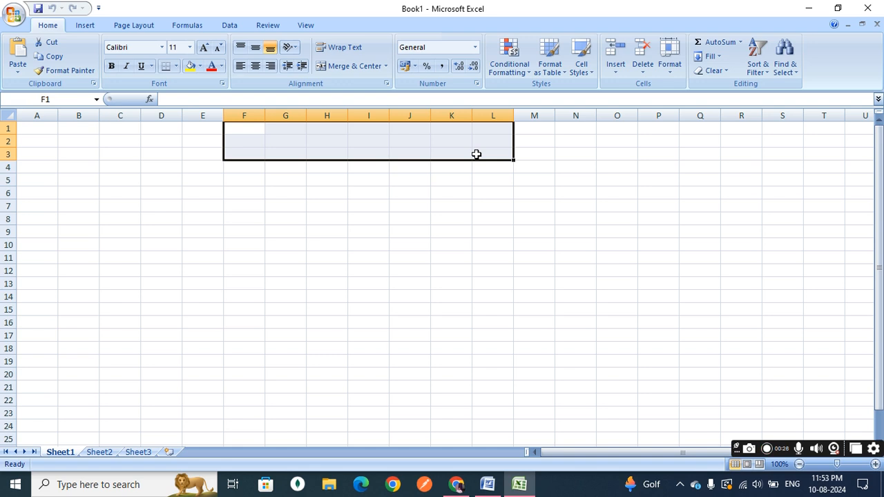
{"action": "left_click", "coordinate": [359, 69]}
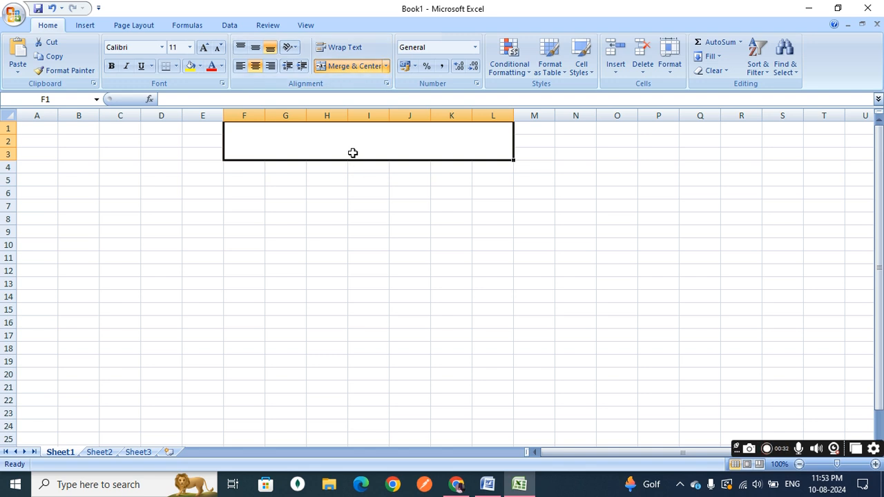
{"action": "type", "text": "Mark"}
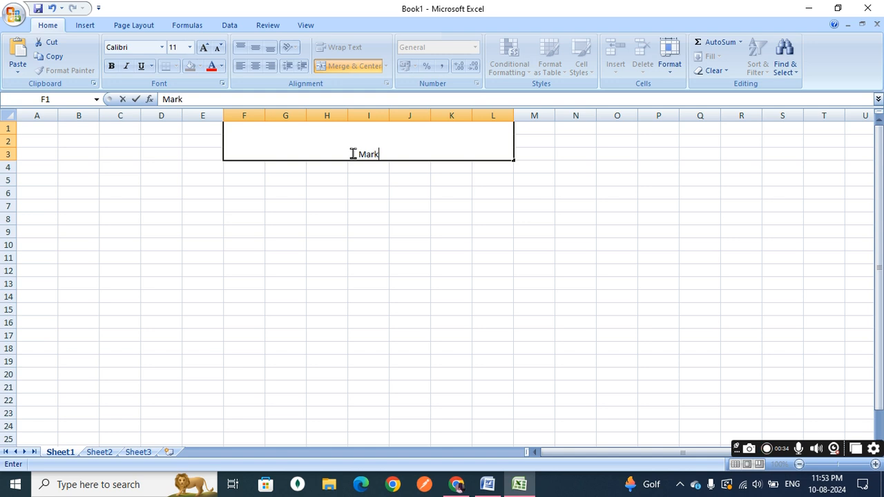
{"action": "type", "text": "sheet"}
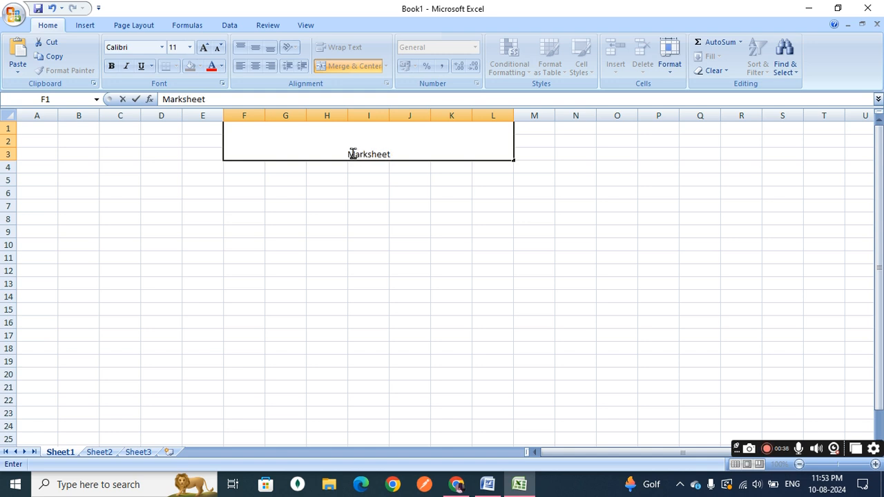
Step: Increase the font size of the Marksheet title to 24
{"action": "left_click_drag", "start_coordinate": [414, 228], "coordinate": [402, 138]}
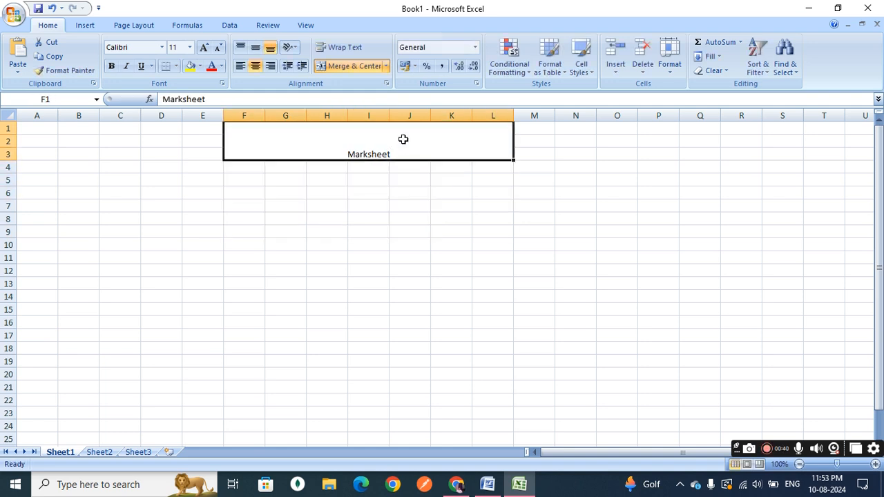
{"action": "left_click", "coordinate": [203, 51]}
{"action": "left_click", "coordinate": [202, 51]}
{"action": "left_click", "coordinate": [202, 51]}
{"action": "left_click", "coordinate": [202, 51]}
{"action": "left_click", "coordinate": [202, 51]}
{"action": "left_click", "coordinate": [203, 51]}
{"action": "left_click", "coordinate": [203, 51]}
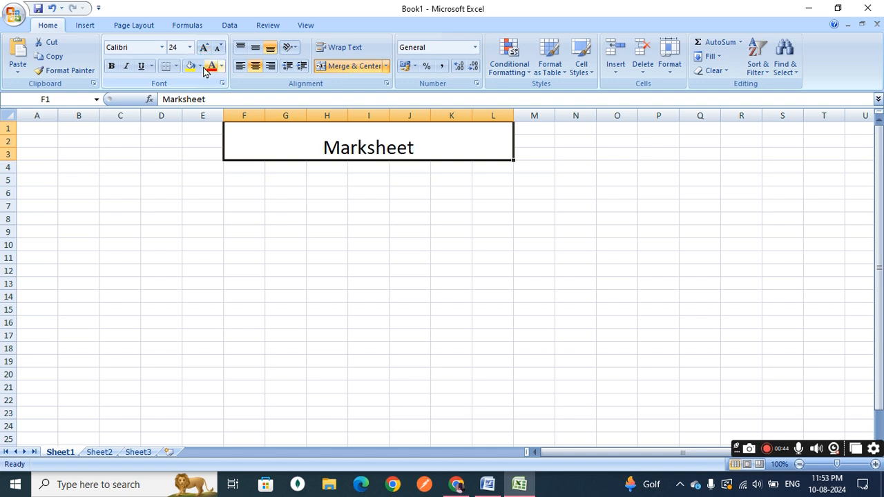
Step: Fill the Marksheet title cell with light red and apply all borders to it
{"action": "left_click", "coordinate": [200, 66]}
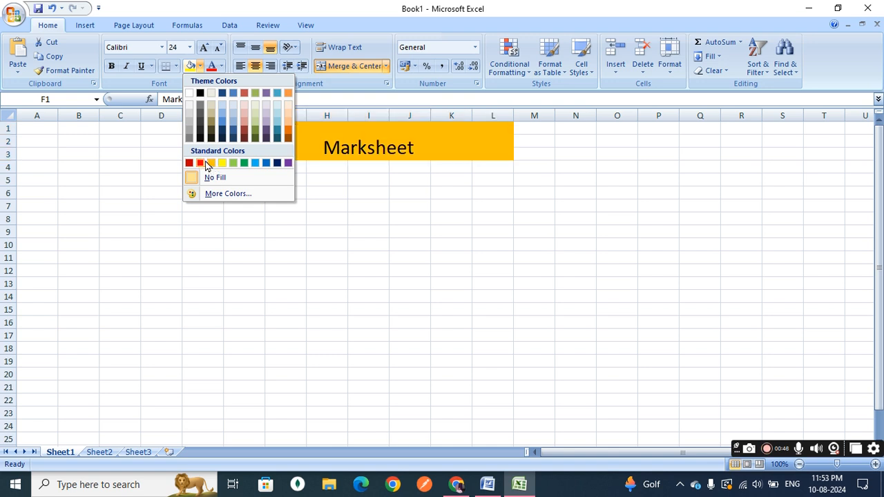
{"action": "left_click", "coordinate": [245, 111]}
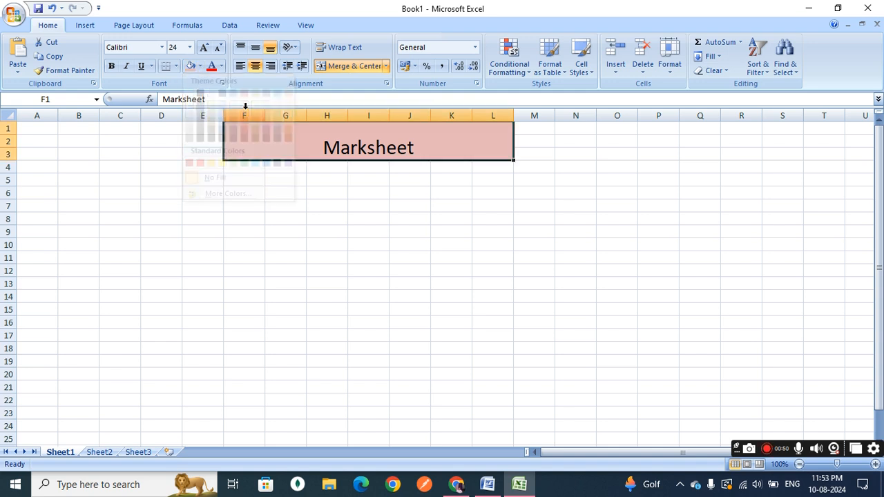
{"action": "left_click", "coordinate": [177, 66]}
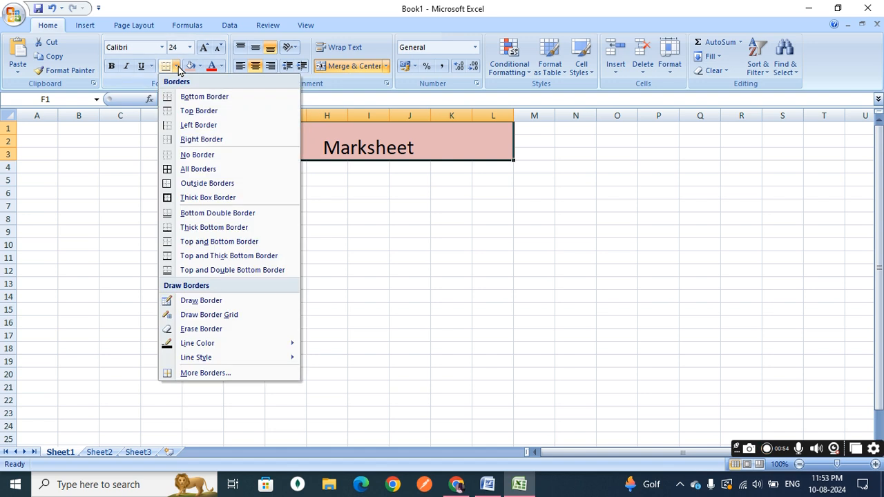
{"action": "left_click", "coordinate": [201, 170]}
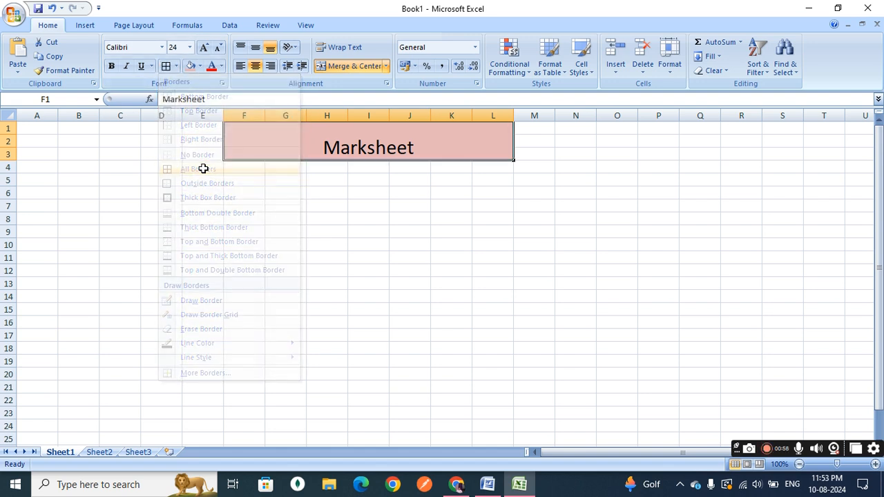
Step: Try a red font color on the Marksheet title and return the text to black
{"action": "left_click", "coordinate": [221, 66]}
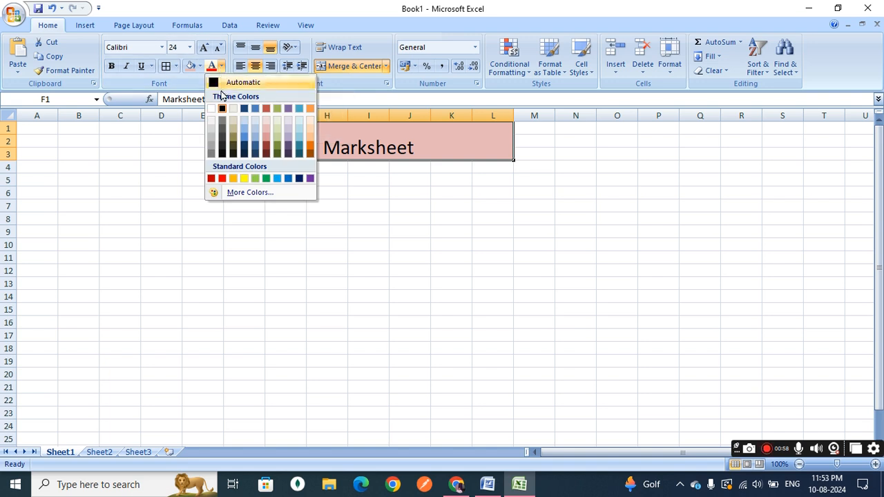
{"action": "left_click", "coordinate": [218, 177]}
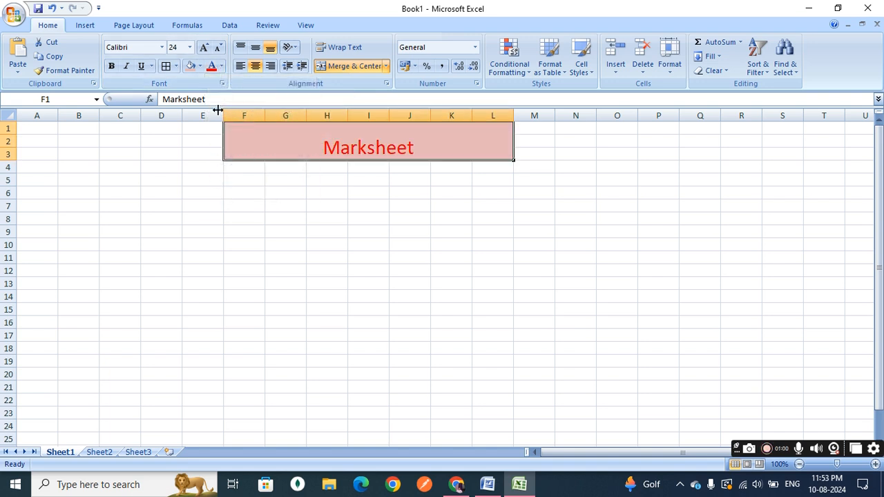
{"action": "left_click", "coordinate": [222, 67]}
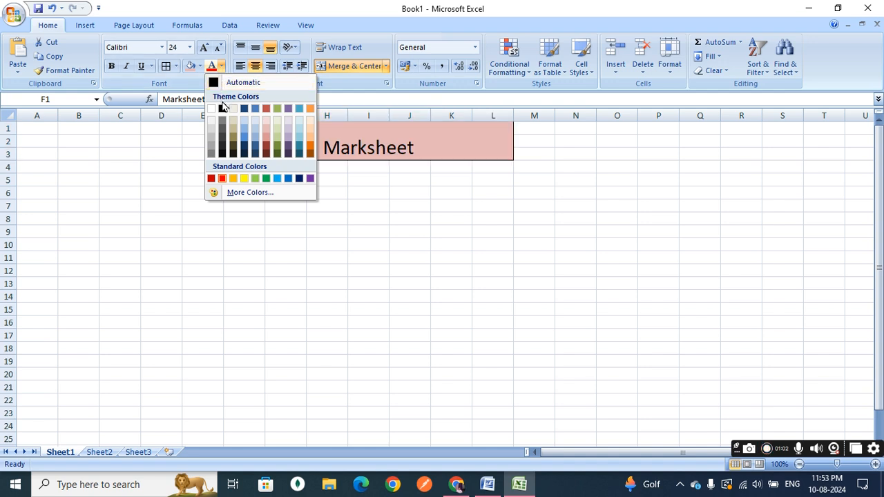
{"action": "left_click", "coordinate": [222, 108]}
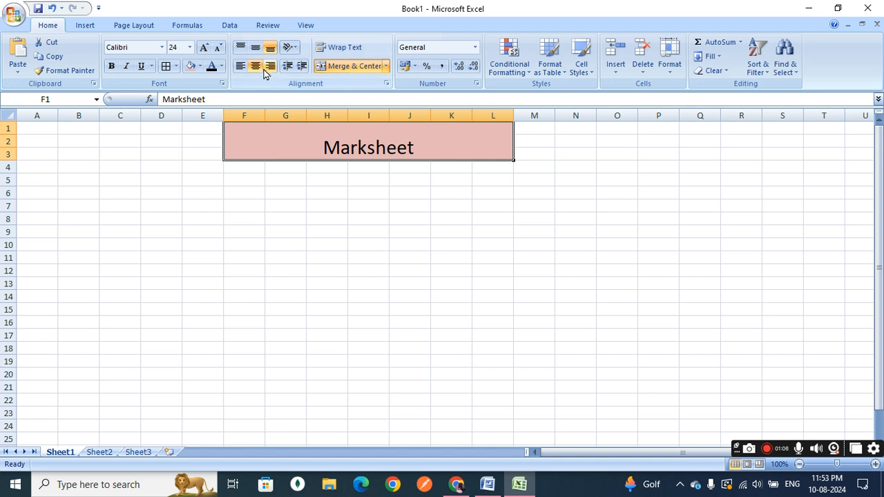
Step: Align the Marksheet title vertically to the middle of its merged cell
{"action": "left_click", "coordinate": [255, 50]}
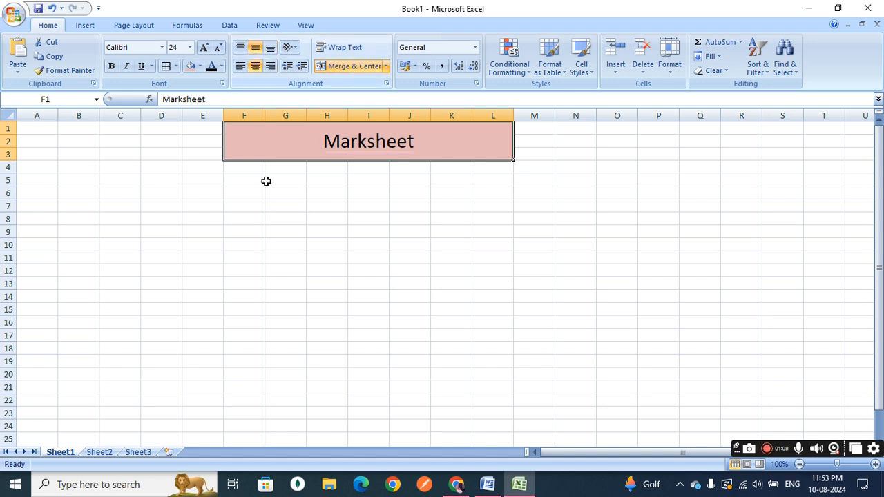
{"action": "left_click", "coordinate": [271, 263]}
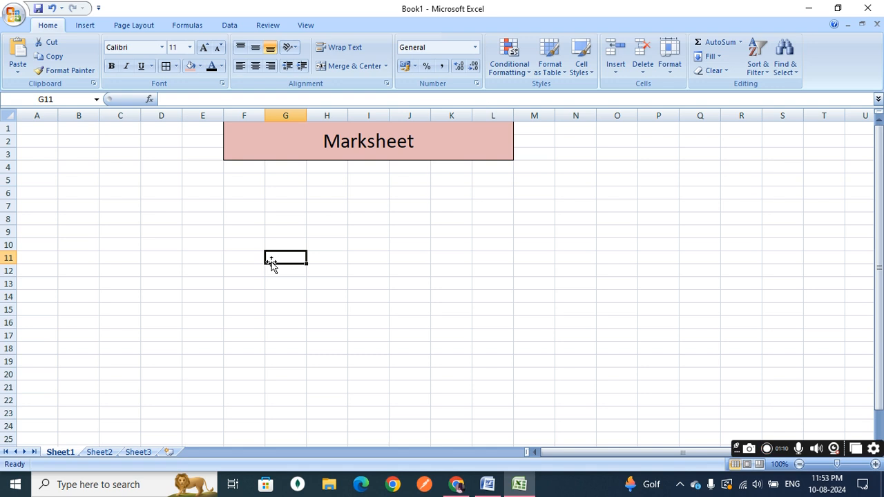
Step: Enter the column headings Student Name, Hindi, English and Math in cells C6 to F6
{"action": "left_click", "coordinate": [134, 199]}
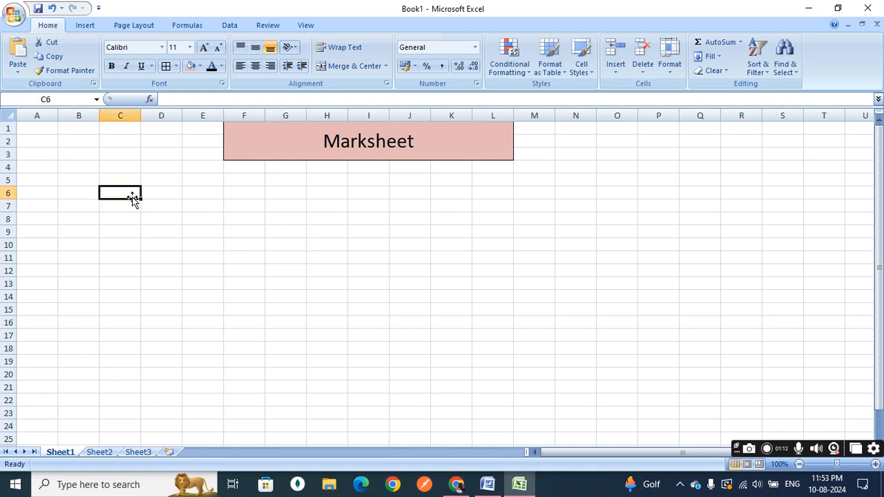
{"action": "type", "text": "Student Name"}
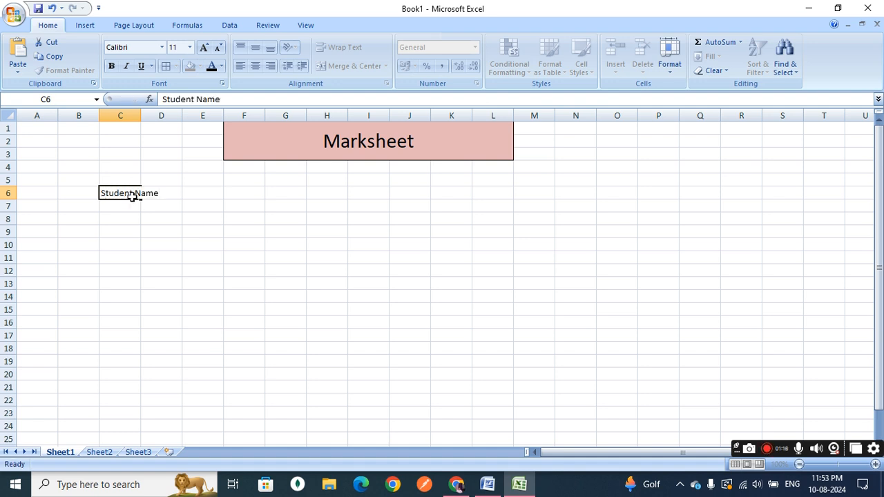
{"action": "key", "text": "Tab"}
{"action": "type", "text": "Hindi"}
{"action": "key", "text": "Tab"}
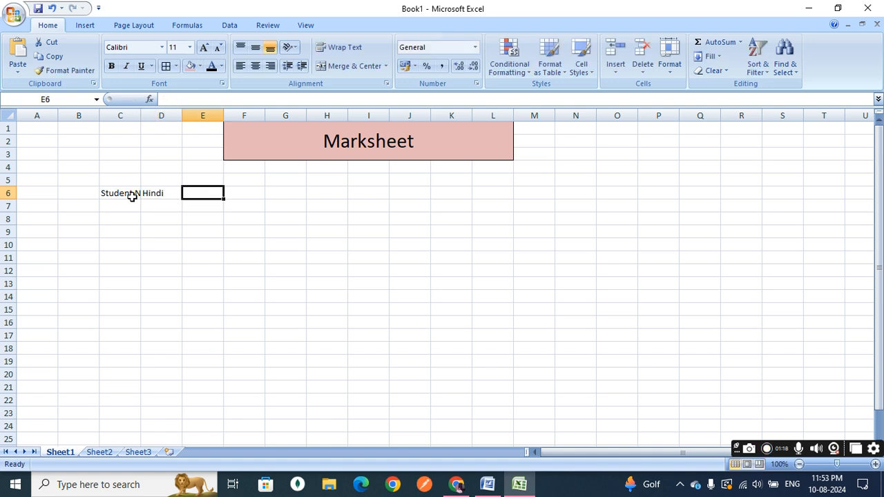
{"action": "type", "text": "Engli"}
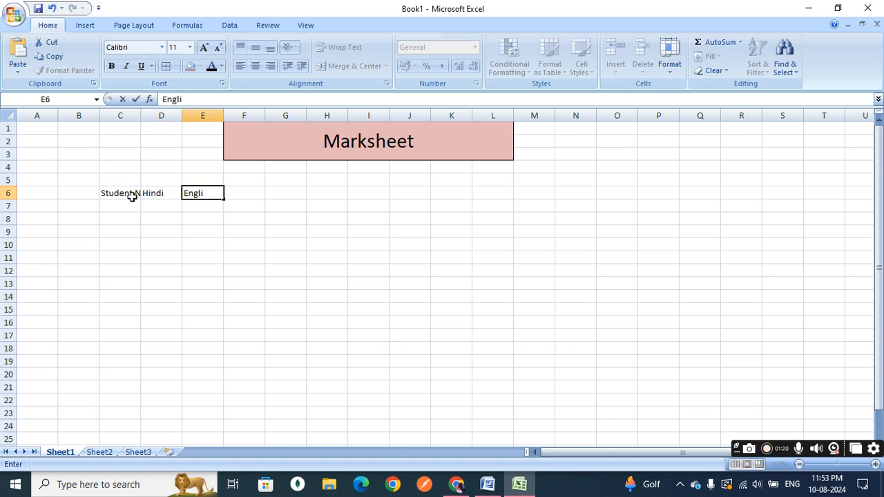
{"action": "type", "text": "sh"}
{"action": "key", "text": "Tab"}
{"action": "type", "text": "Math"}
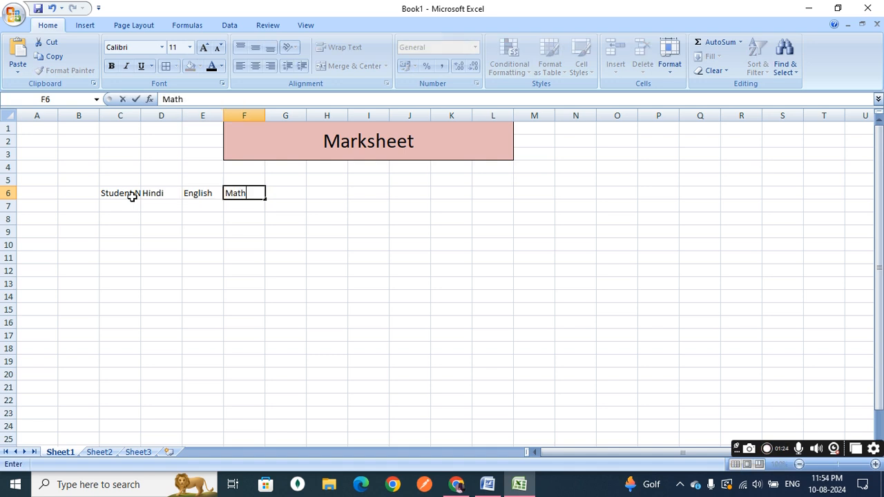
{"action": "key", "text": "Tab"}
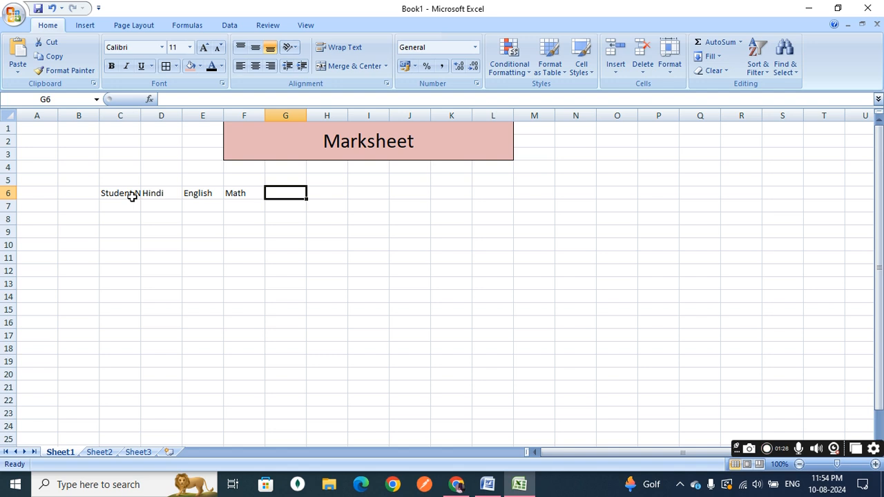
Step: Continue the headings in row 6 with Computer, Drawing and Social Science in cells G6 to I6
{"action": "type", "text": "Computer"}
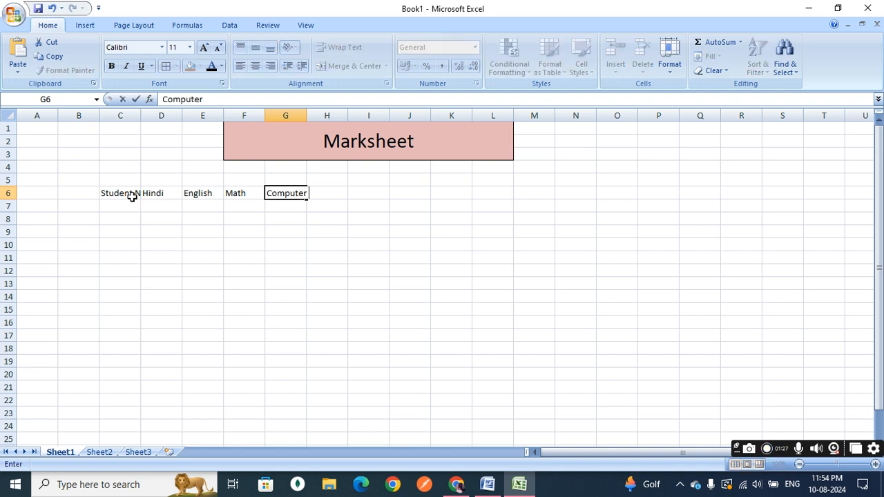
{"action": "key", "text": "Tab"}
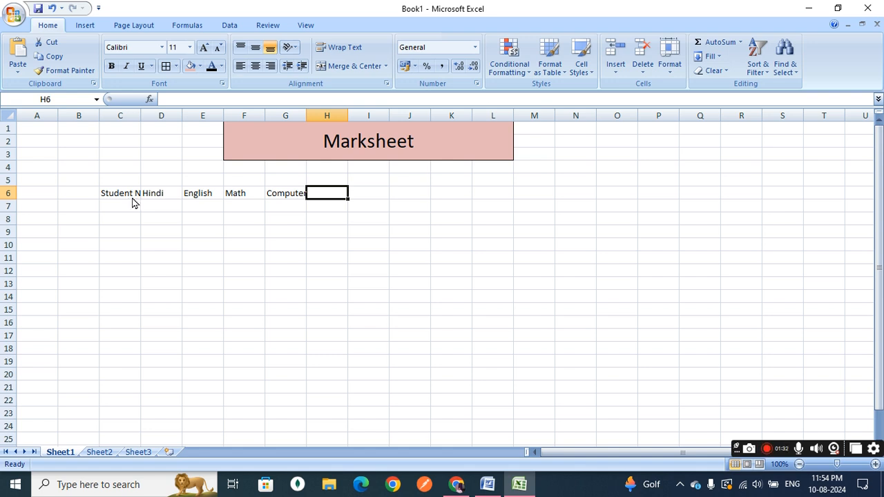
{"action": "type", "text": "D"}
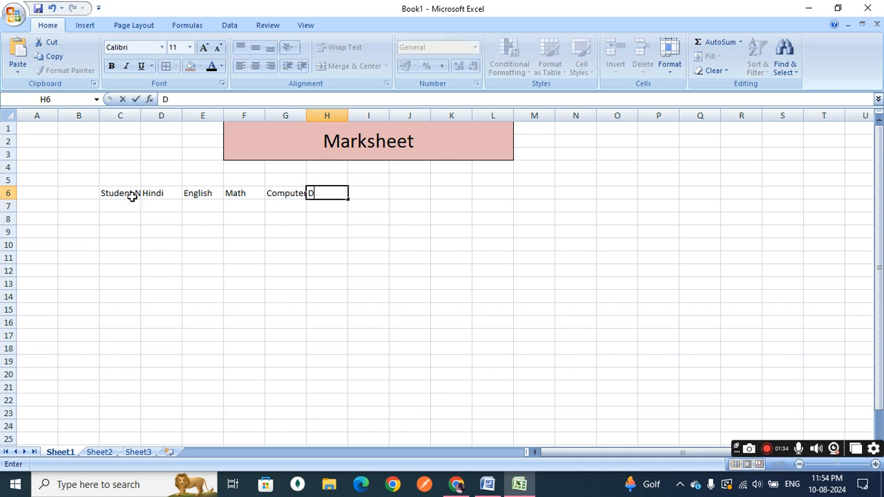
{"action": "type", "text": "rawing"}
{"action": "key", "text": "Tab"}
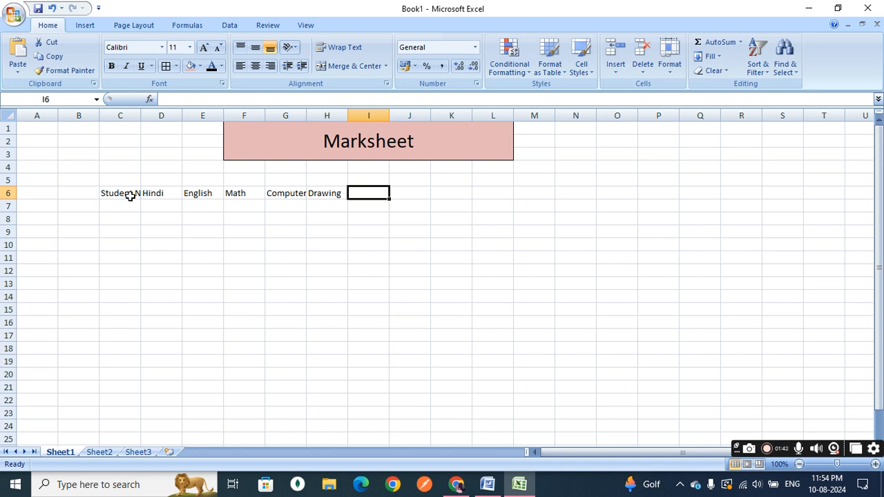
{"action": "type", "text": "Social "}
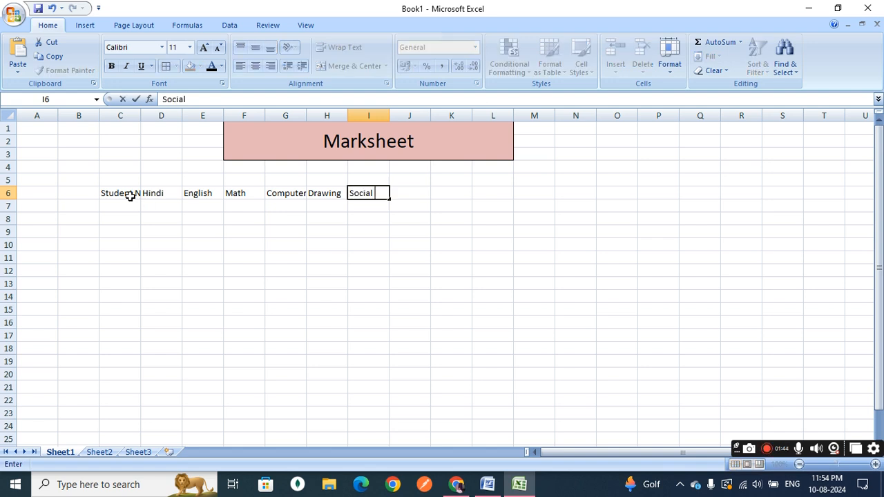
{"action": "type", "text": "Science"}
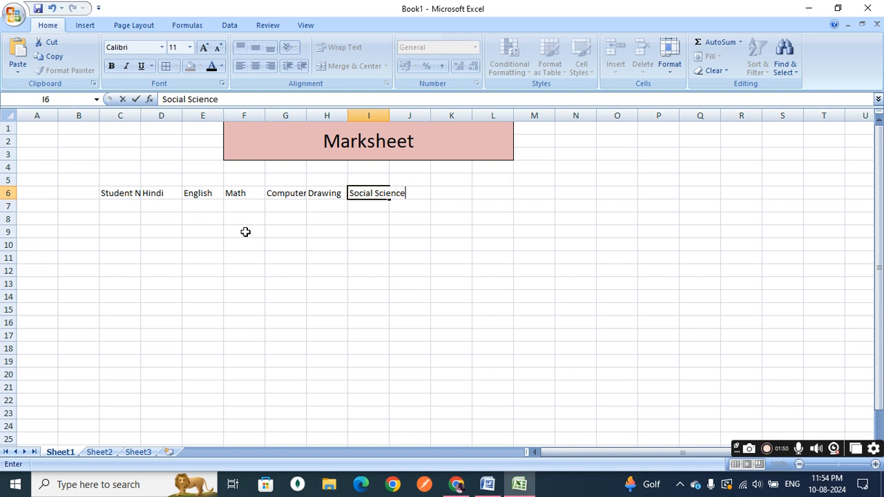
{"action": "key", "text": "Tab"}
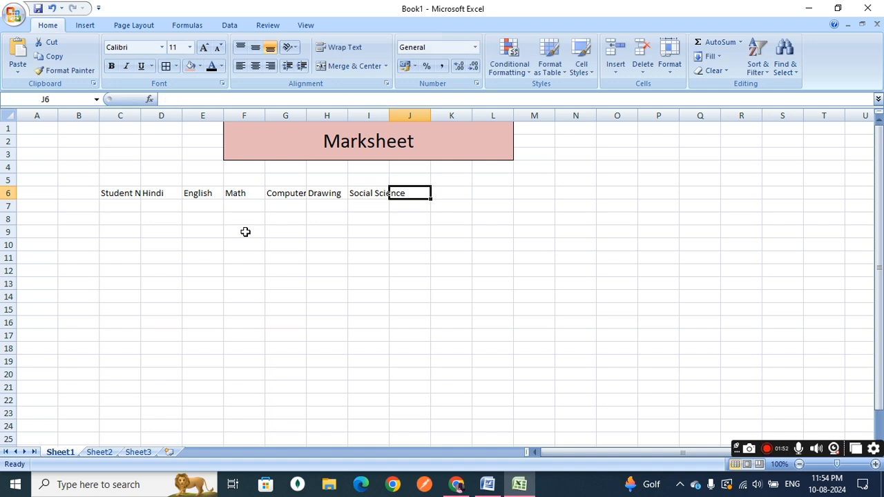
Step: Enter the headings "Total Marks" in cell J6 and "Per (%)" in cell K6
{"action": "type", "text": "Total Marks"}
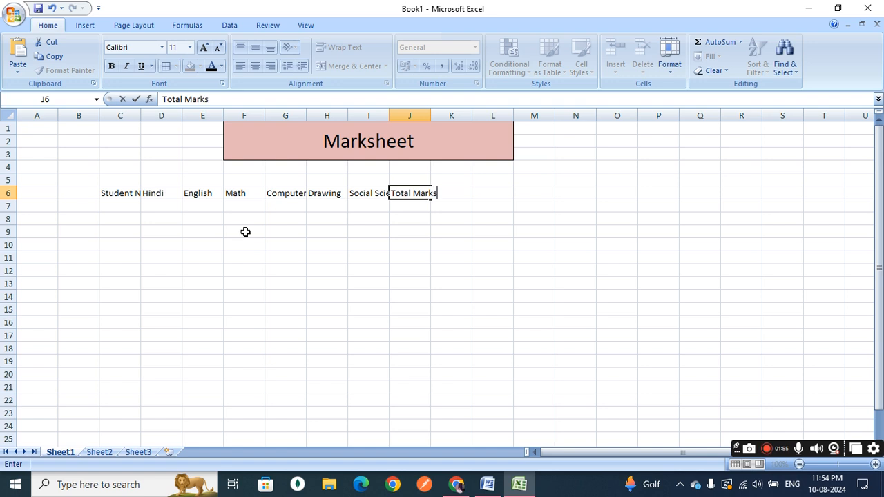
{"action": "key", "text": "Tab"}
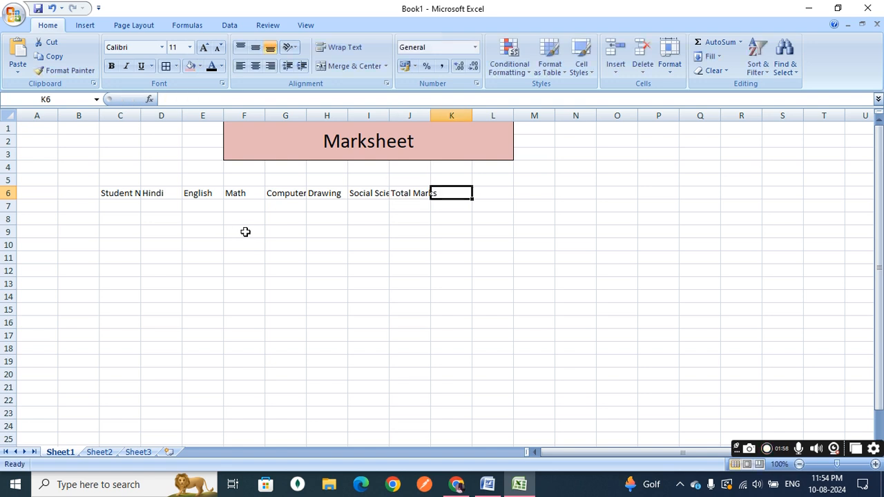
{"action": "type", "text": "Per"}
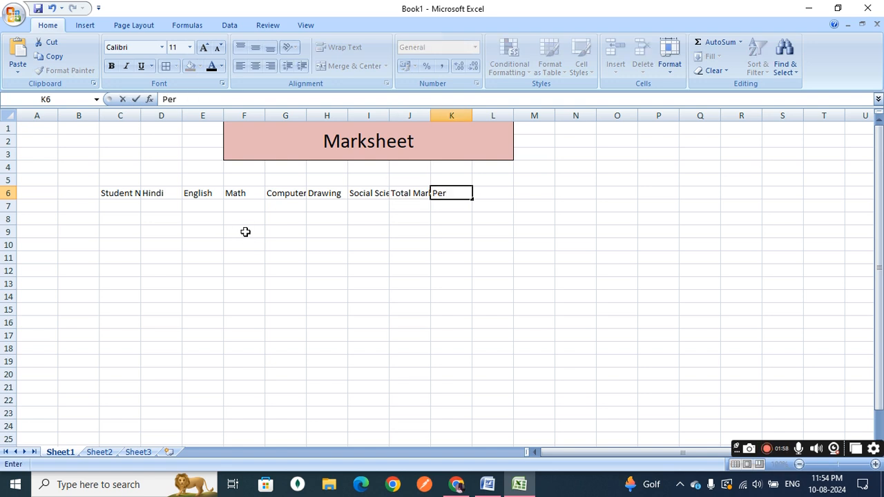
{"action": "type", "text": "c"}
{"action": "key", "text": "BackSpace"}
{"action": "key", "text": "BackSpace"}
{"action": "type", "text": "Per (%"}
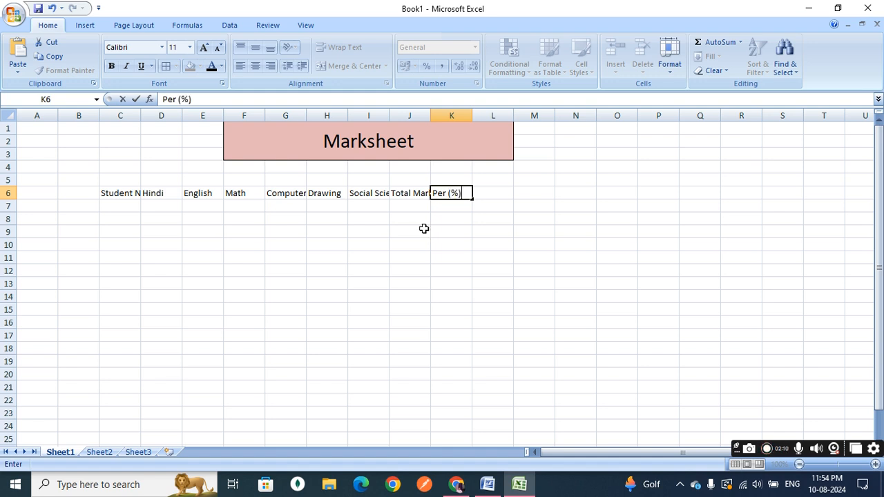
Step: Enter the headings "Result" in cell L6 and "Grade" in cell M6
{"action": "key", "text": "Tab"}
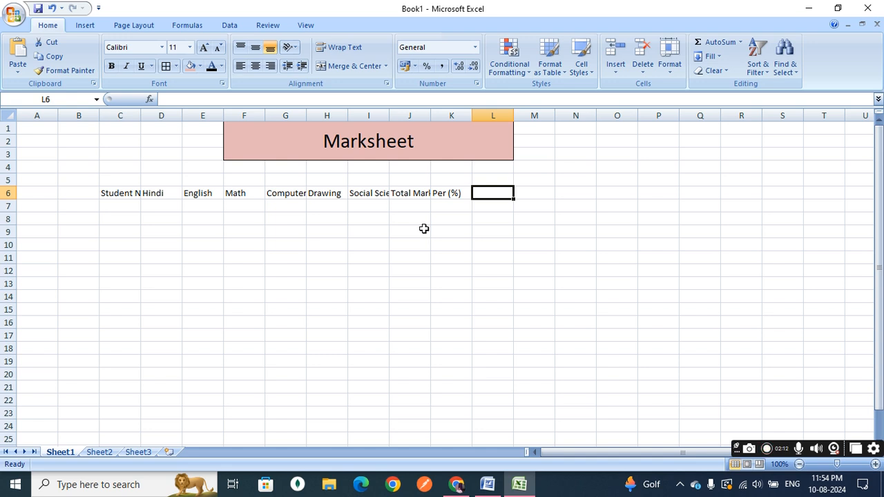
{"action": "type", "text": "Result"}
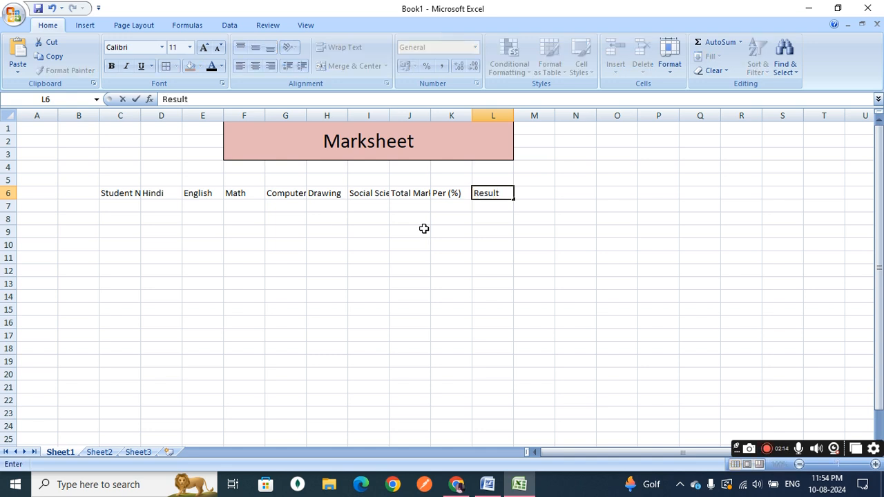
{"action": "key", "text": "Tab"}
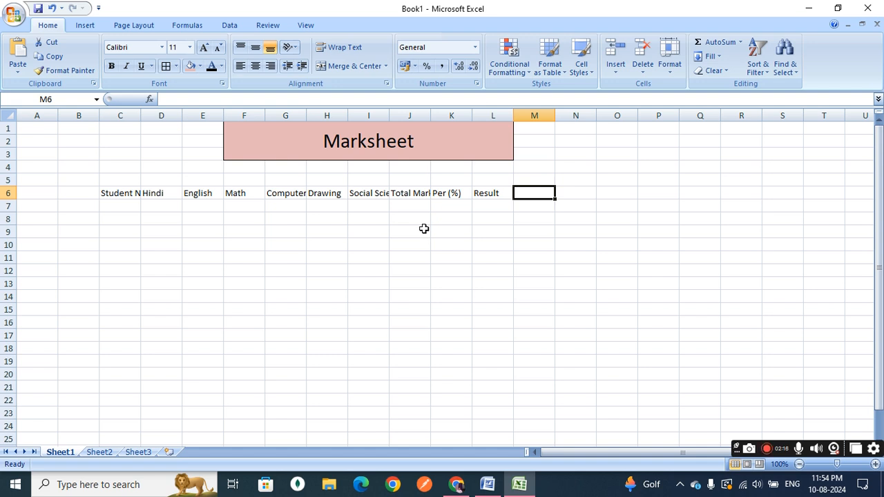
{"action": "type", "text": "Grade"}
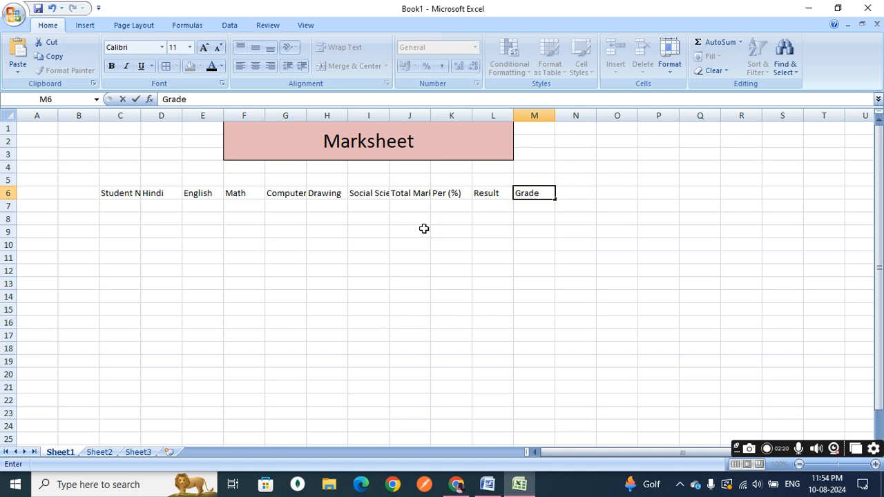
{"action": "left_click", "coordinate": [424, 228]}
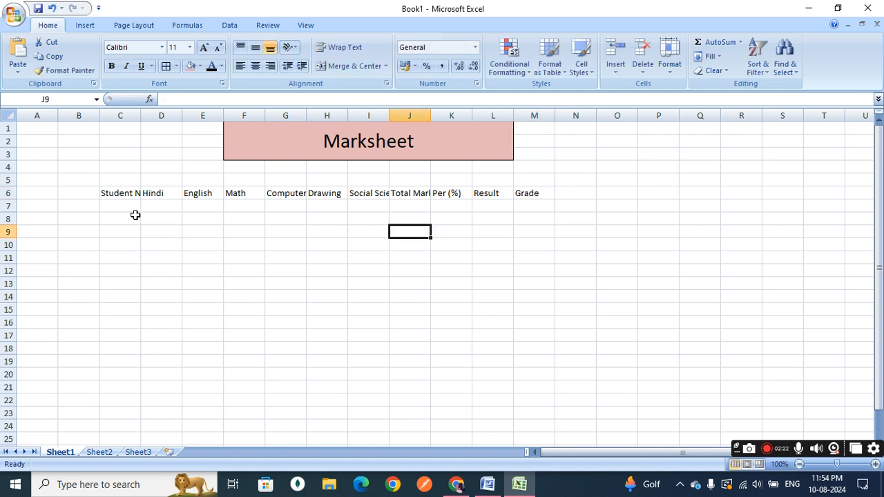
Step: Format the heading row C6:M6 as bold red text on a light orange fill
{"action": "left_click_drag", "start_coordinate": [123, 195], "coordinate": [549, 192]}
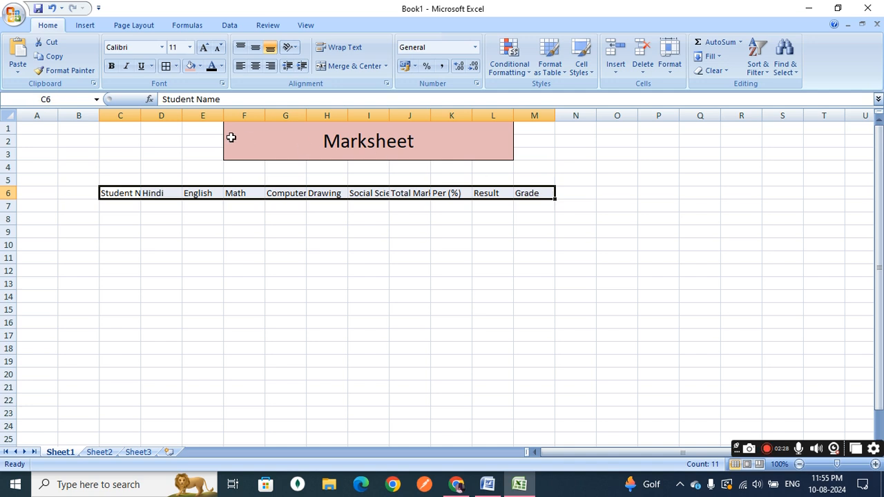
{"action": "left_click", "coordinate": [111, 65]}
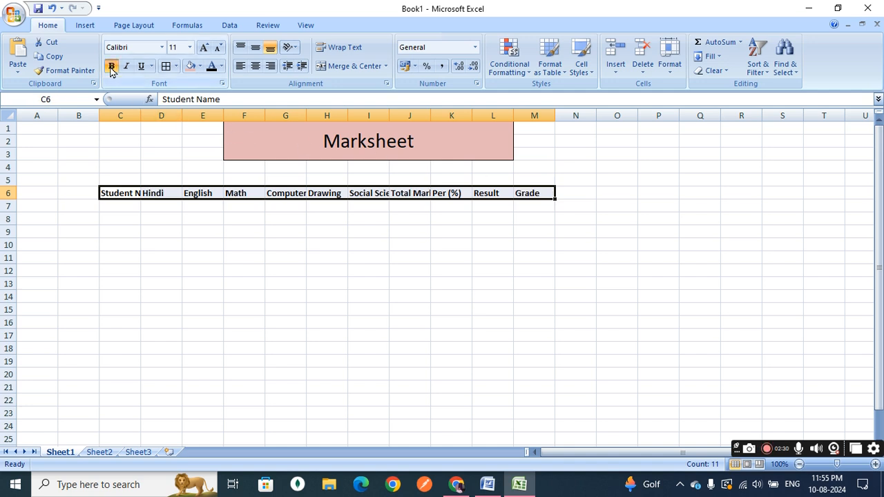
{"action": "left_click", "coordinate": [199, 66]}
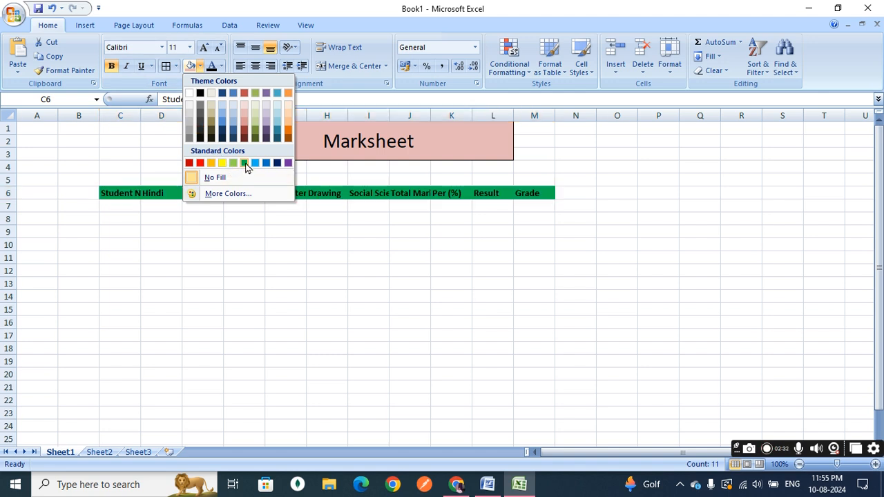
{"action": "left_click", "coordinate": [288, 119]}
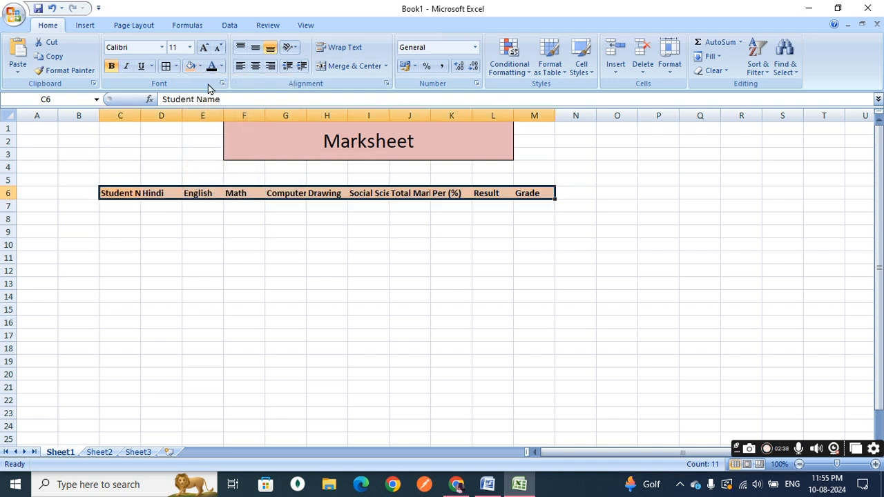
{"action": "left_click", "coordinate": [221, 66]}
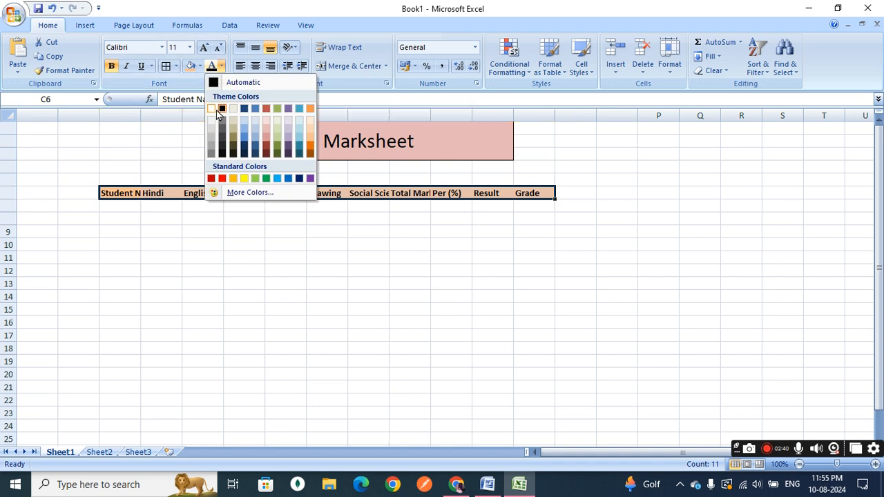
{"action": "left_click", "coordinate": [223, 179]}
{"action": "left_click", "coordinate": [177, 261]}
Step: Apply all borders to the marksheet table range C6:M20
{"action": "left_click_drag", "start_coordinate": [126, 194], "coordinate": [545, 375]}
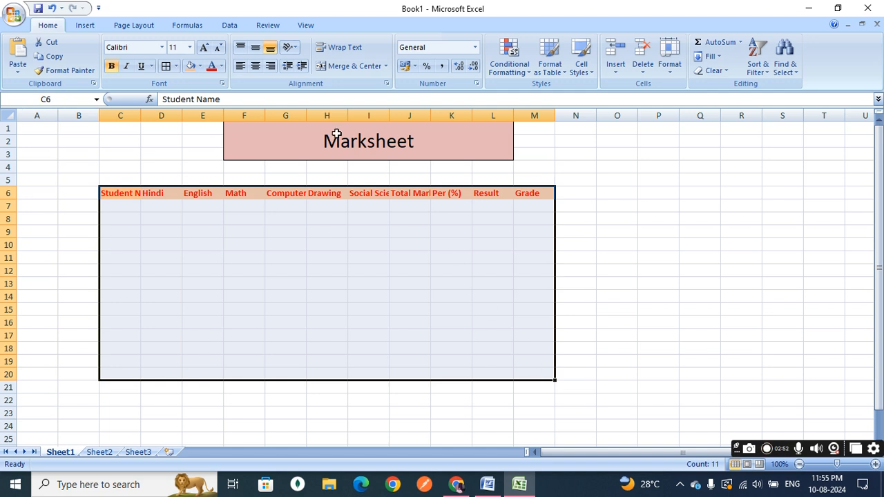
{"action": "left_click", "coordinate": [175, 66]}
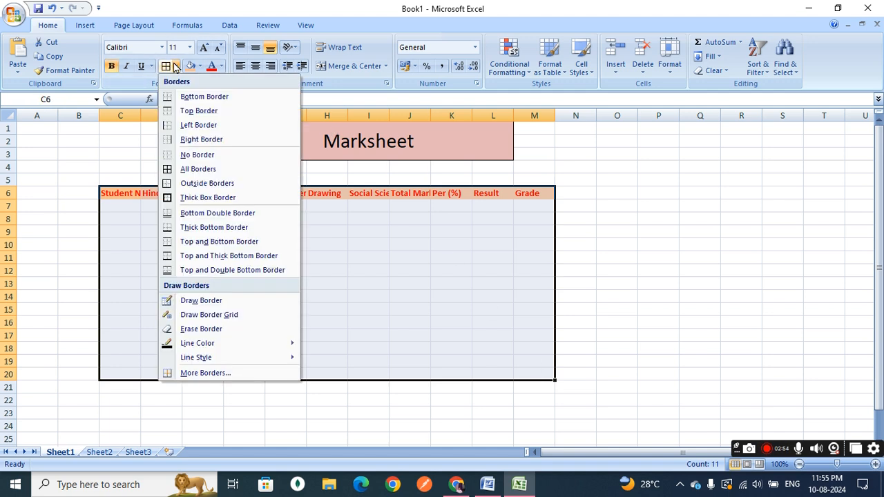
{"action": "left_click", "coordinate": [200, 170]}
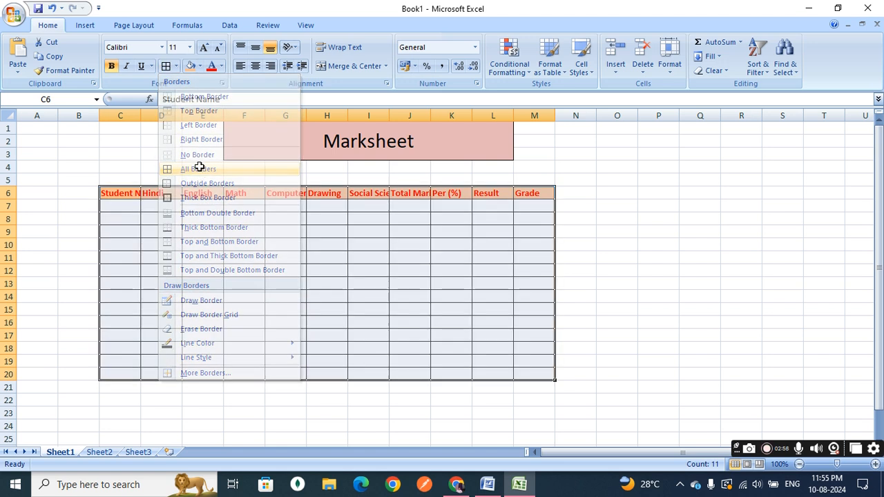
Step: Select the whole sheet and autofit the column widths to the headings
{"action": "left_click", "coordinate": [8, 99]}
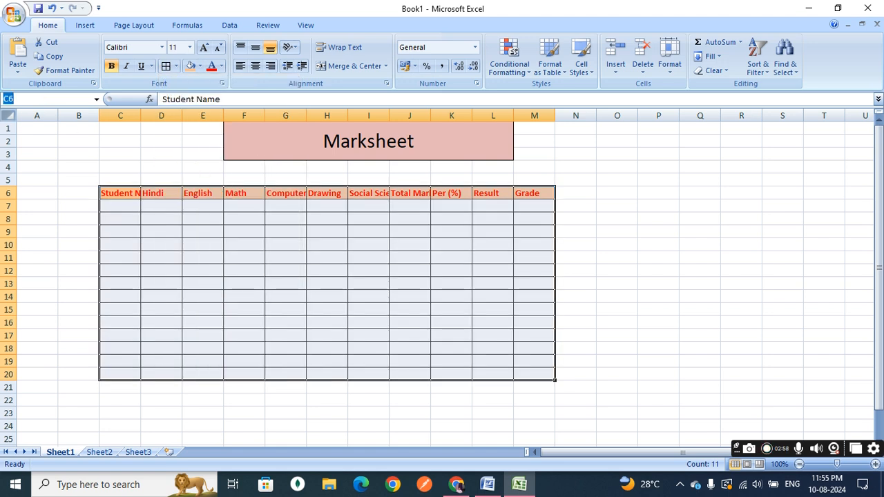
{"action": "type", "text": "A1"}
{"action": "key", "text": "Return"}
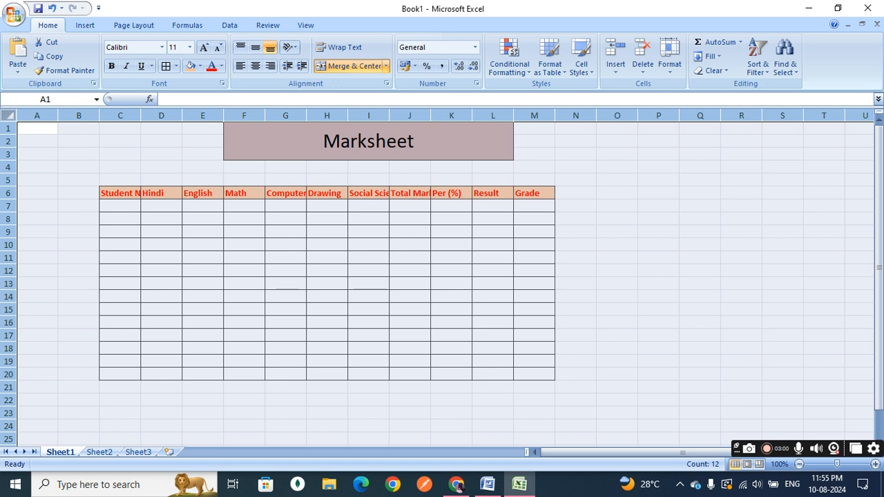
{"action": "double_click", "coordinate": [57, 116]}
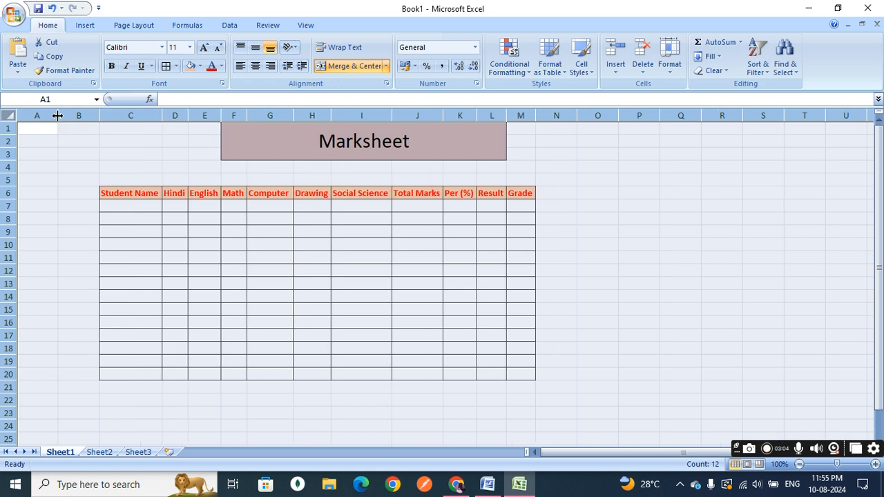
{"action": "left_click", "coordinate": [336, 281]}
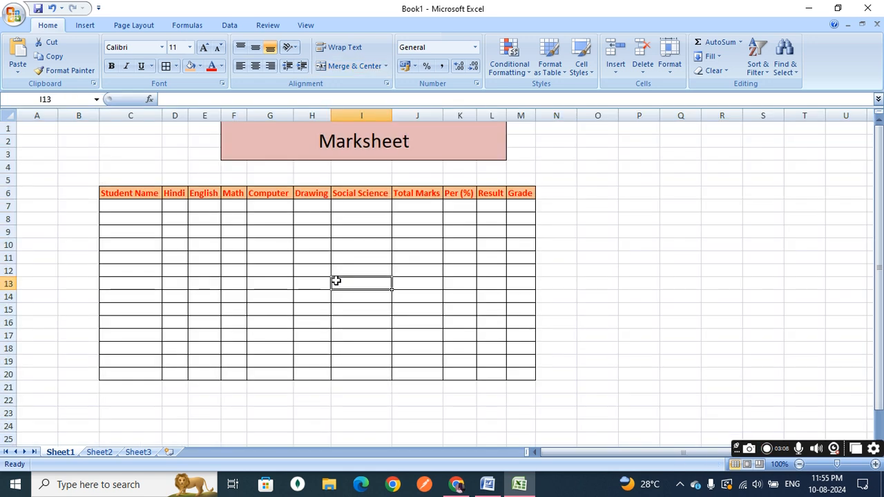
Step: Increase the font size of the table range C6:M20 to 18
{"action": "left_click_drag", "start_coordinate": [146, 194], "coordinate": [529, 375]}
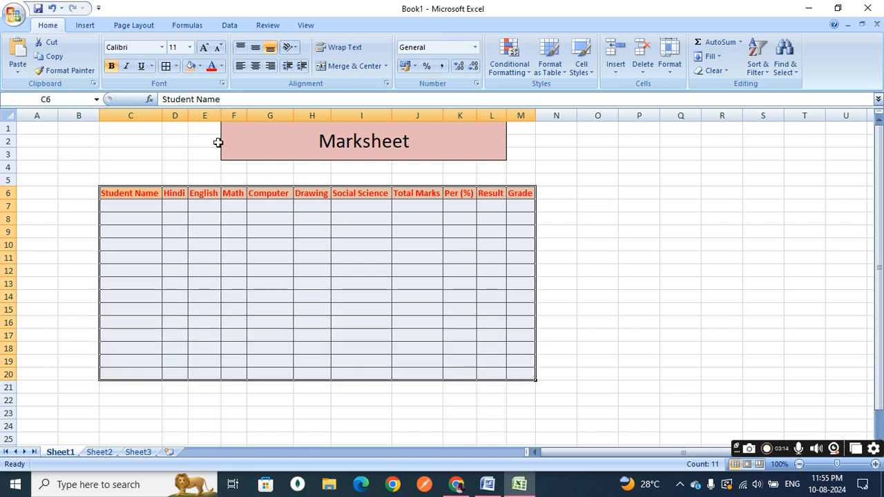
{"action": "left_click", "coordinate": [204, 49]}
{"action": "left_click", "coordinate": [204, 48]}
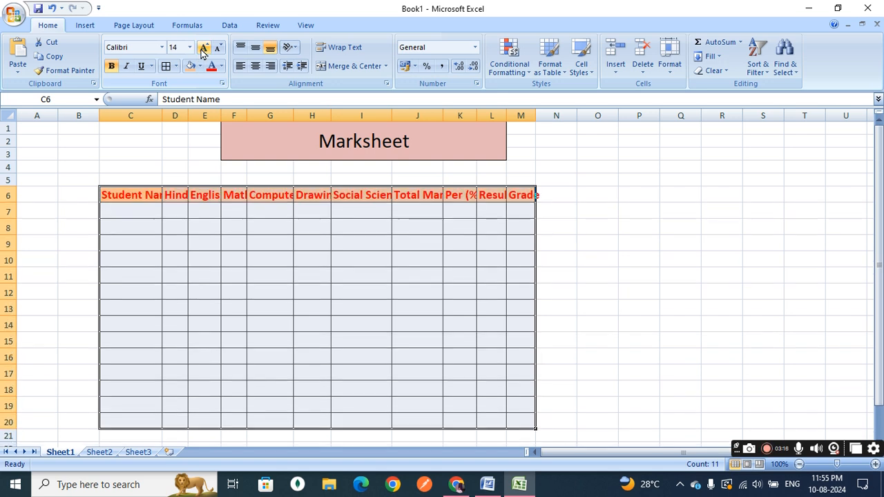
{"action": "left_click", "coordinate": [204, 49]}
{"action": "left_click", "coordinate": [204, 49]}
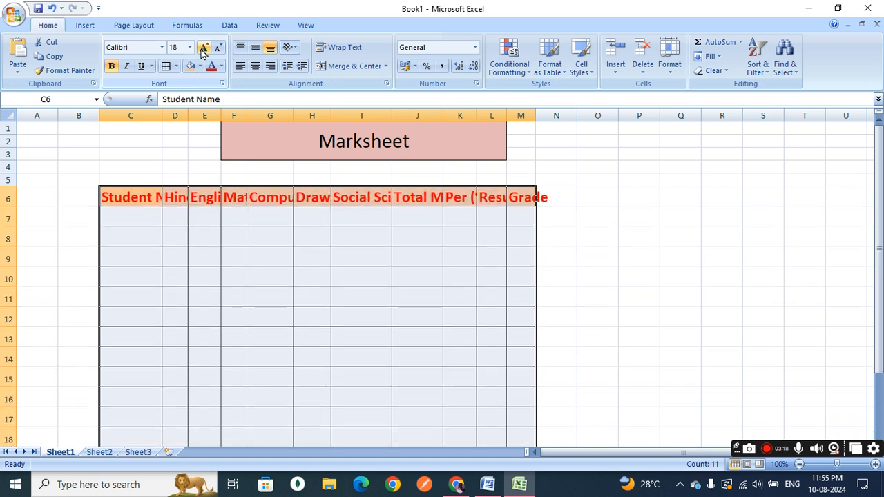
Step: Autofit all column widths again to suit the enlarged heading text
{"action": "left_click", "coordinate": [10, 115]}
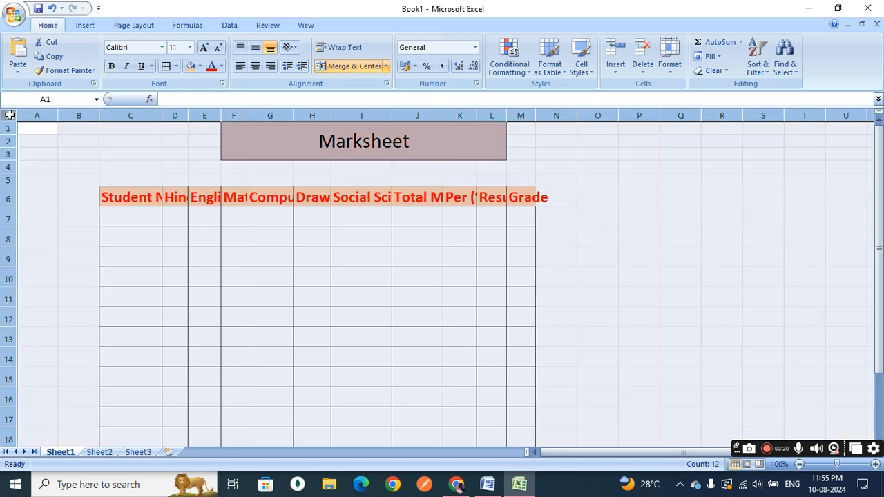
{"action": "double_click", "coordinate": [98, 111]}
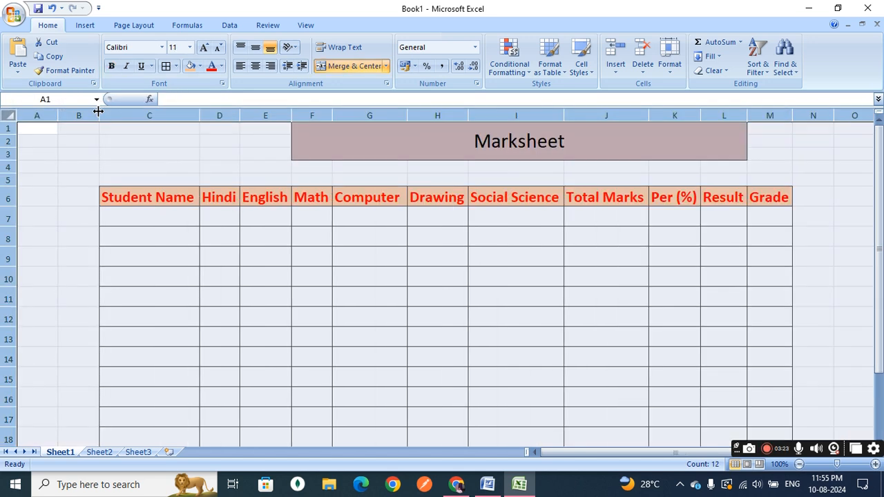
{"action": "left_click", "coordinate": [302, 239]}
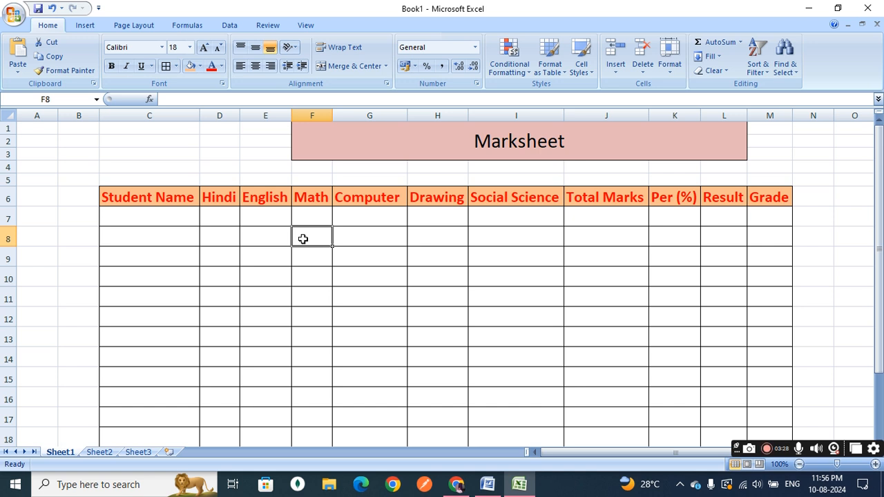
Step: Enter the first three students' names in cells C7 to C9 of the Student Name column
{"action": "left_click", "coordinate": [168, 216]}
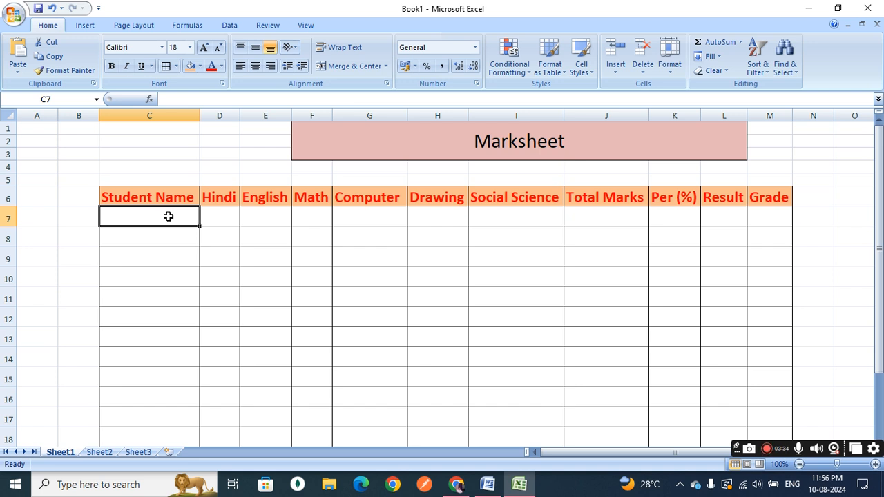
{"action": "type", "text": "Amit"}
{"action": "key", "text": "Tab"}
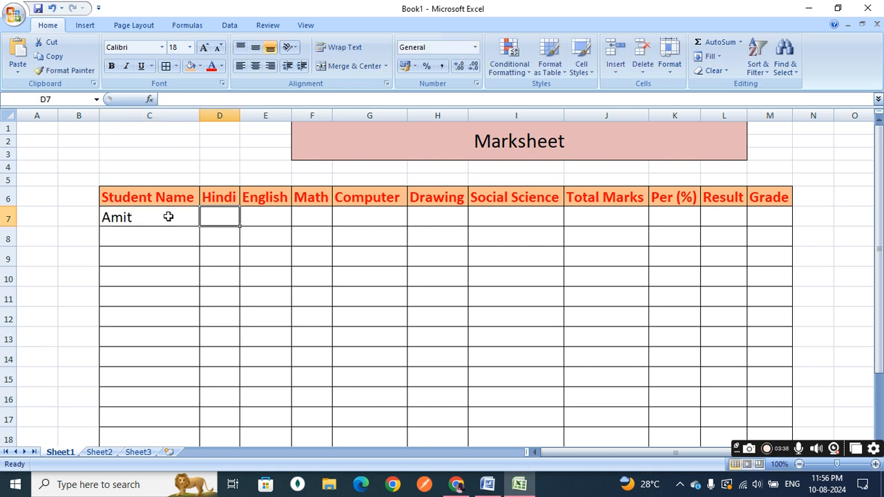
{"action": "left_click", "coordinate": [170, 238]}
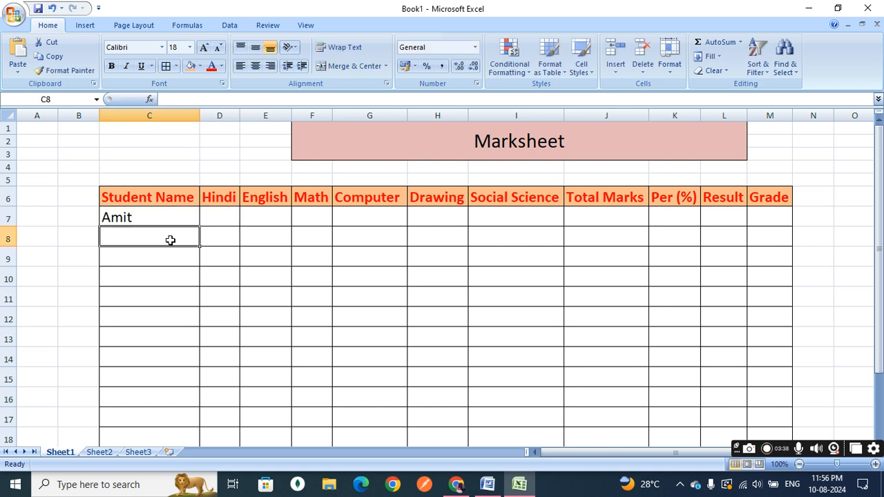
{"action": "type", "text": "Sumit"}
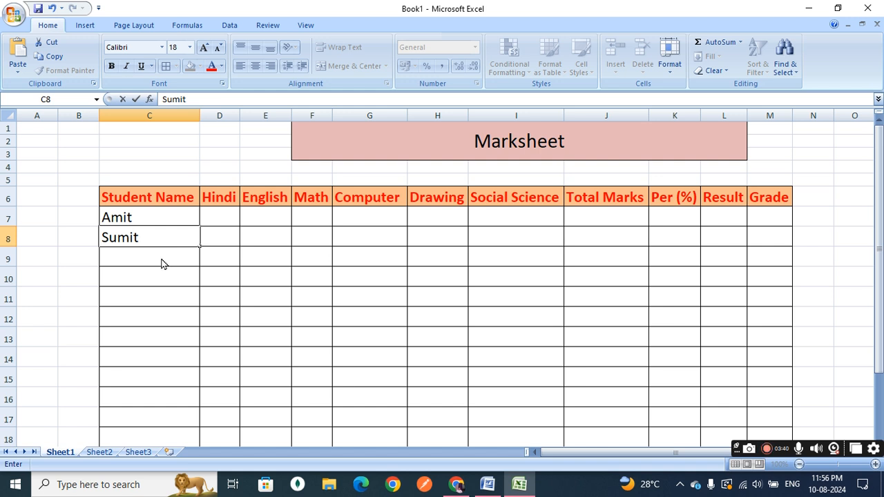
{"action": "left_click", "coordinate": [160, 258]}
{"action": "type", "text": "Anil"}
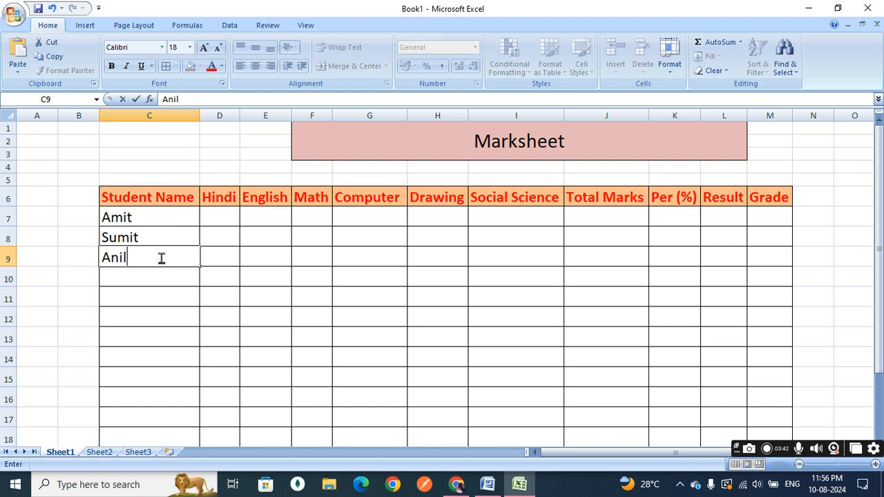
{"action": "key", "text": "Return"}
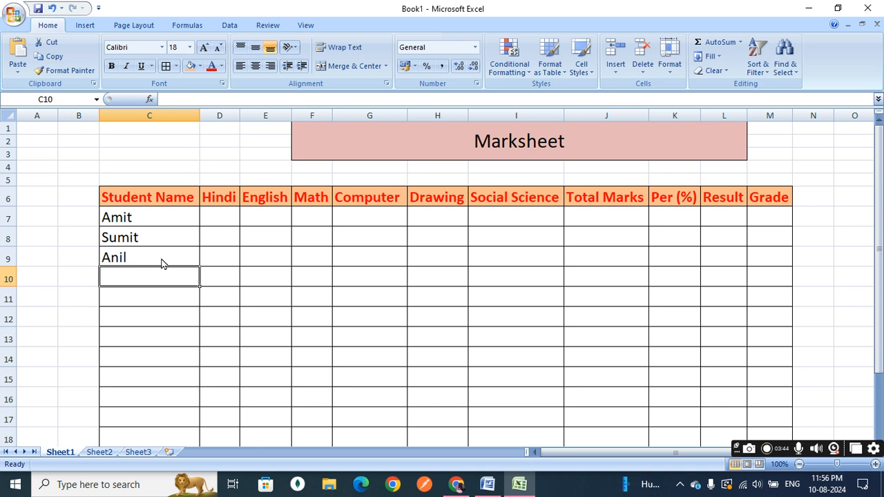
Step: Add two more students' names in cells C10 and C11, capitalising only the first letter of each
{"action": "type", "text": "Sunit"}
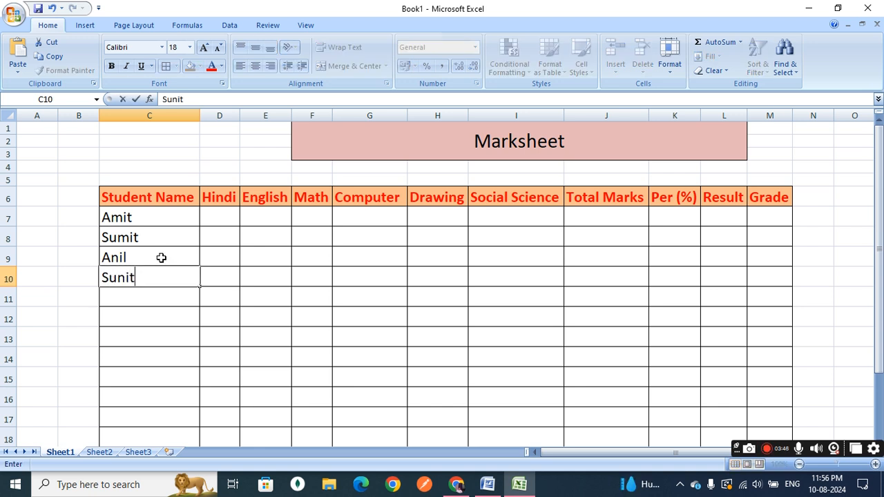
{"action": "key", "text": "Return"}
{"action": "type", "text": "SUnil"}
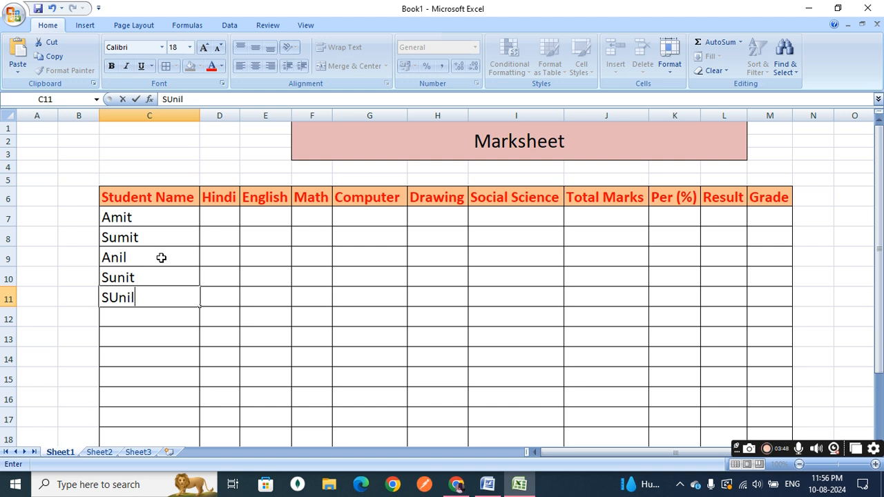
{"action": "key", "text": "BackSpace"}
{"action": "key", "text": "BackSpace"}
{"action": "key", "text": "BackSpace"}
{"action": "key", "text": "BackSpace"}
{"action": "type", "text": "unil"}
{"action": "key", "text": "Return"}
Step: Fill cells C12 to C17 with the placeholder student names a, v, c, b, d and e
{"action": "type", "text": "a"}
{"action": "key", "text": "Return"}
{"action": "type", "text": "v"}
{"action": "key", "text": "Return"}
{"action": "type", "text": "c"}
{"action": "key", "text": "Return"}
{"action": "type", "text": "b"}
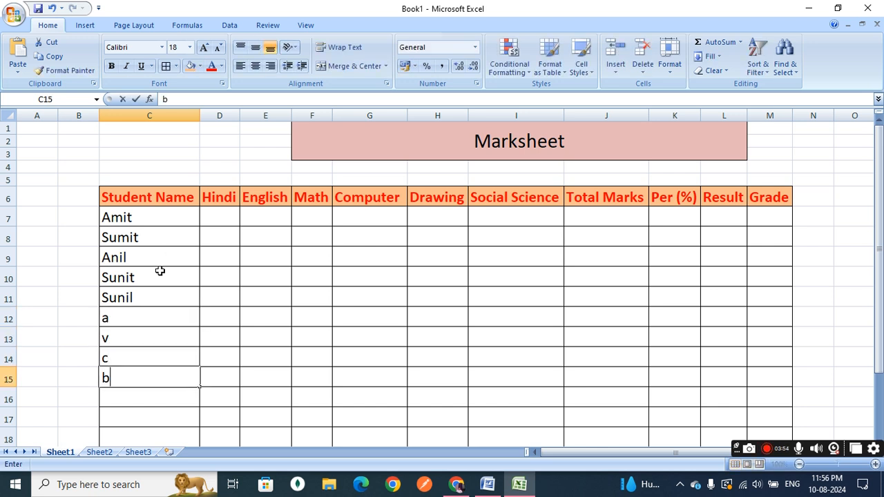
{"action": "key", "text": "Return"}
{"action": "type", "text": "d"}
{"action": "key", "text": "Return"}
{"action": "type", "text": "e"}
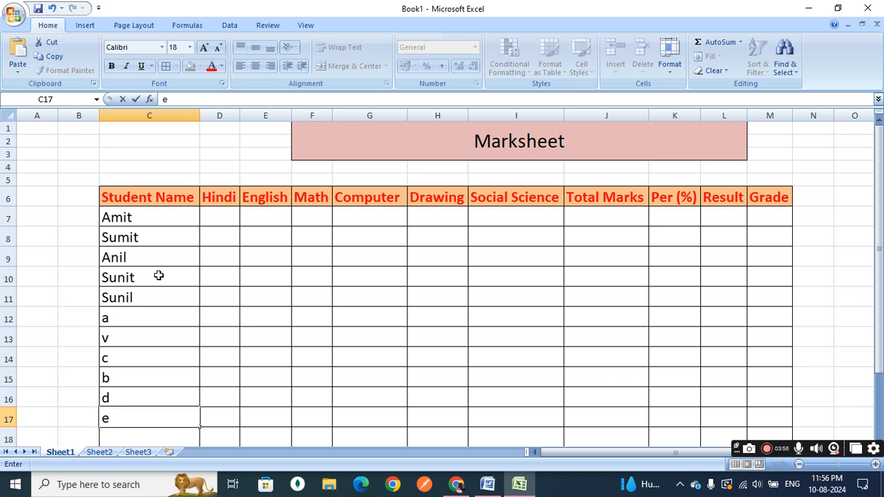
{"action": "left_click", "coordinate": [219, 215]}
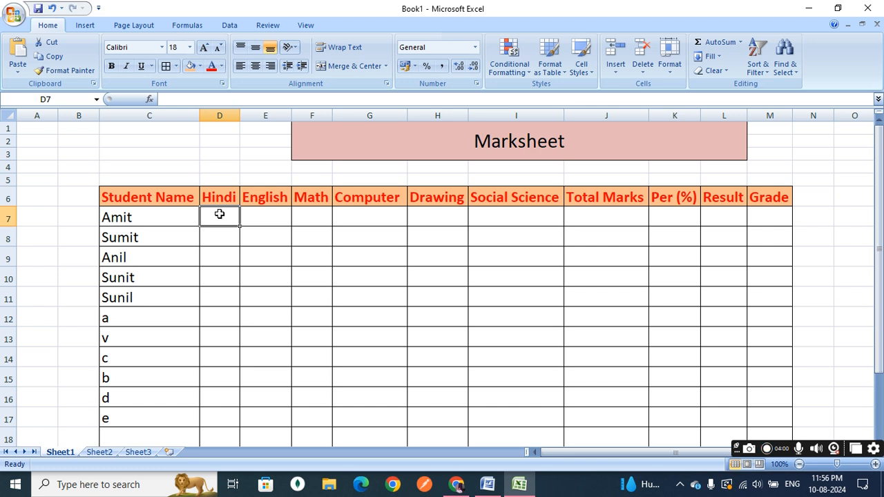
{"action": "type", "text": "67"}
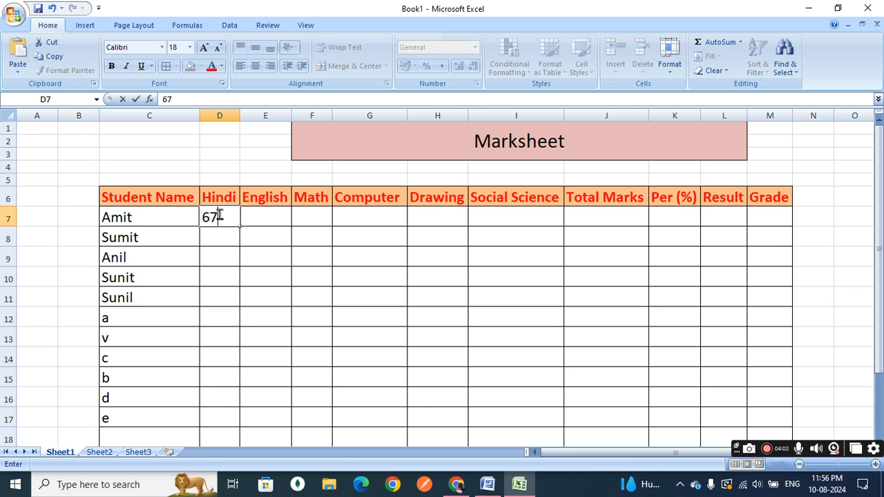
{"action": "key", "text": "Tab"}
{"action": "type", "text": "676"}
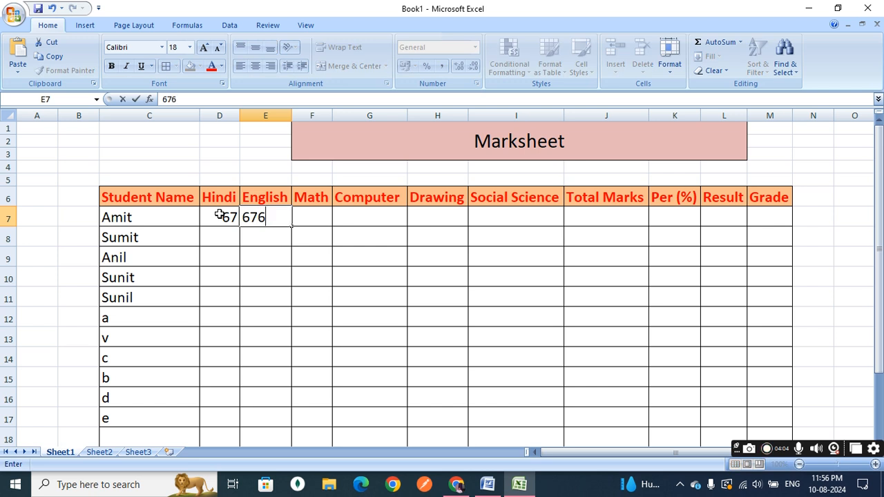
{"action": "key", "text": "BackSpace"}
{"action": "key", "text": "BackSpace"}
{"action": "key", "text": "BackSpace"}
{"action": "left_click", "coordinate": [219, 216]}
{"action": "key", "text": "BackSpace"}
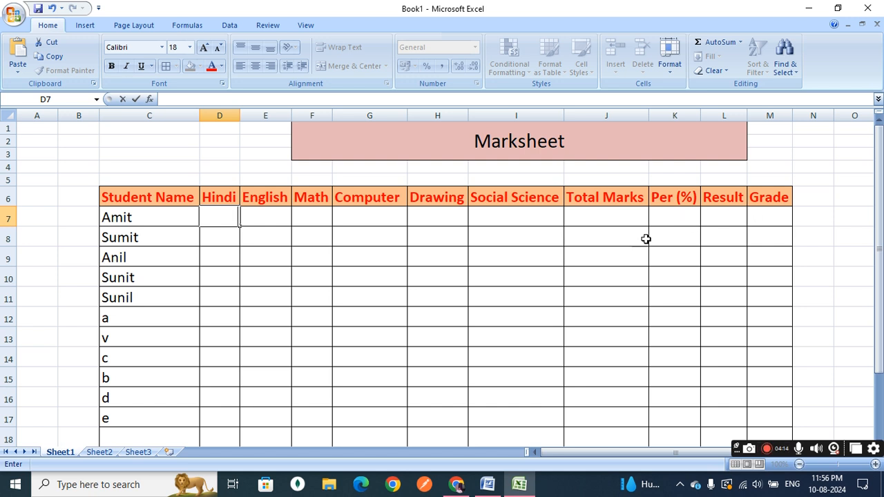
{"action": "left_click", "coordinate": [222, 274]}
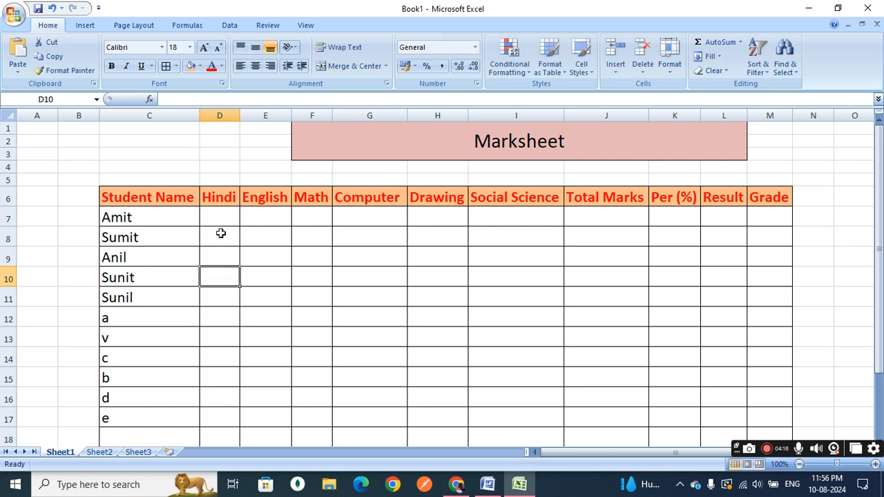
{"action": "double_click", "coordinate": [221, 211]}
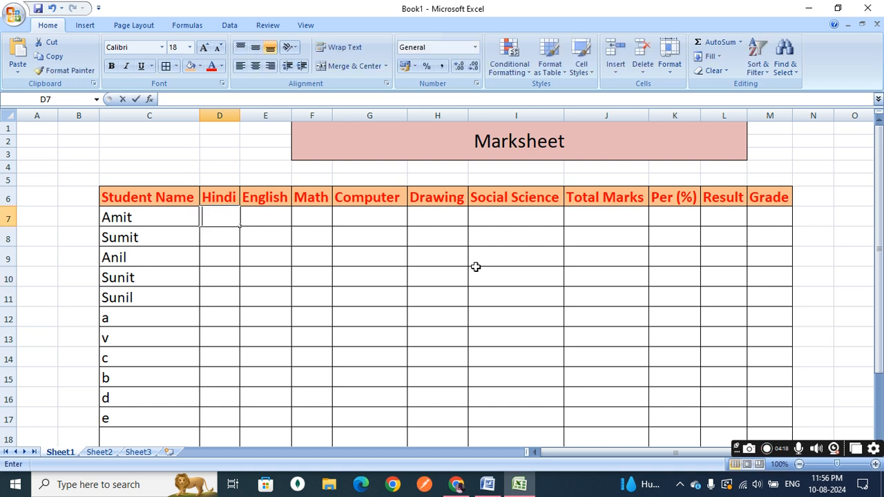
{"action": "left_click", "coordinate": [345, 274]}
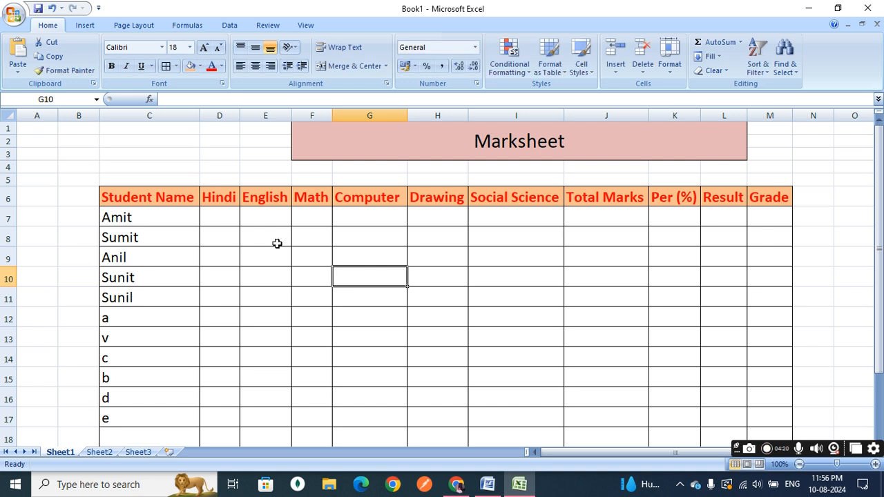
Step: Try to fill the subject mark cells D7:I17 with random numbers using RANDBETWEEN from 1 to 99
{"action": "left_click", "coordinate": [218, 217]}
{"action": "left_click_drag", "start_coordinate": [219, 216], "coordinate": [554, 422]}
{"action": "type", "text": "=rand"}
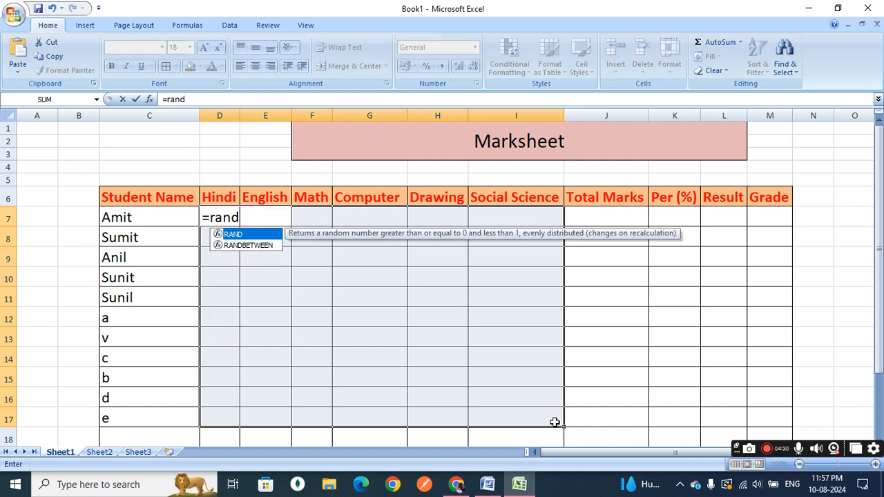
{"action": "key", "text": "Down"}
{"action": "key", "text": "Tab"}
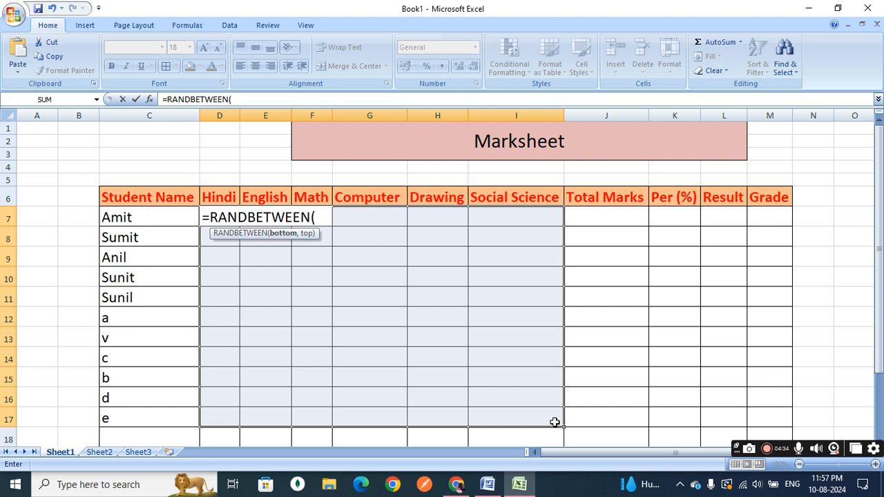
{"action": "type", "text": "1,99"}
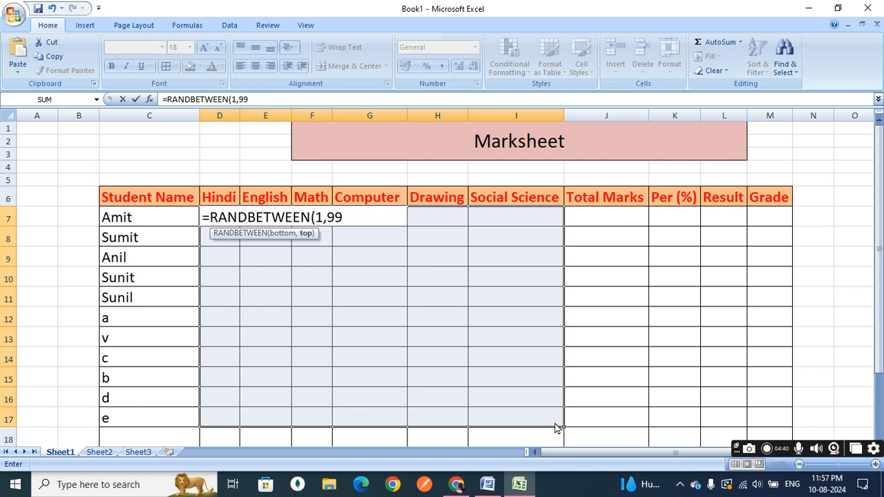
{"action": "left_click", "coordinate": [553, 422]}
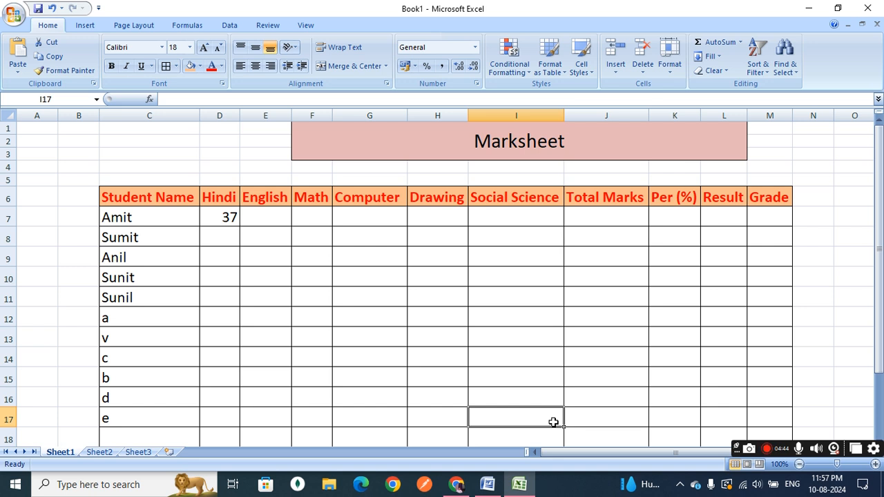
{"action": "key", "text": "ctrl+z"}
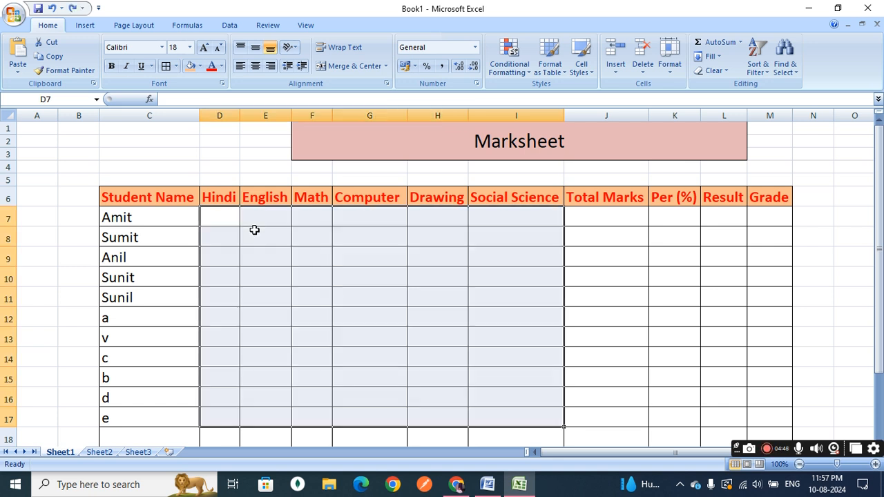
Step: Fill all the selected mark cells D7:I17 at once with the formula =RANDBETWEEN(1,99)
{"action": "type", "text": "="}
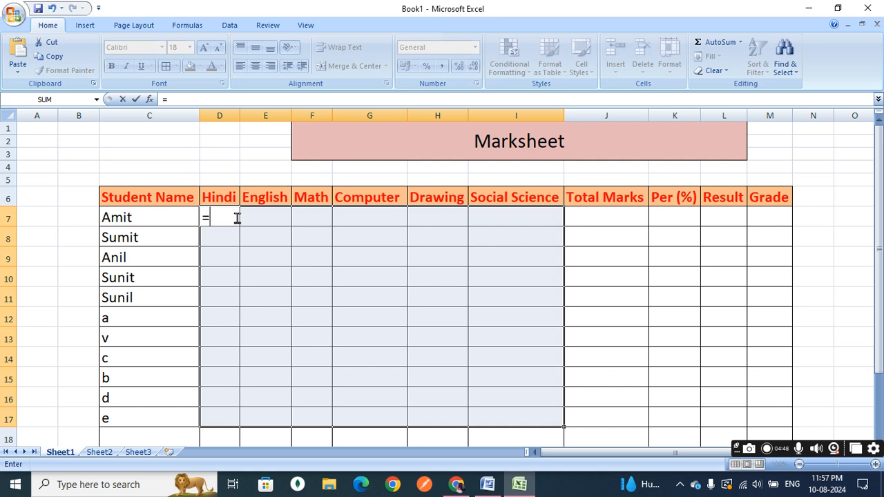
{"action": "type", "text": "rand"}
{"action": "key", "text": "Down"}
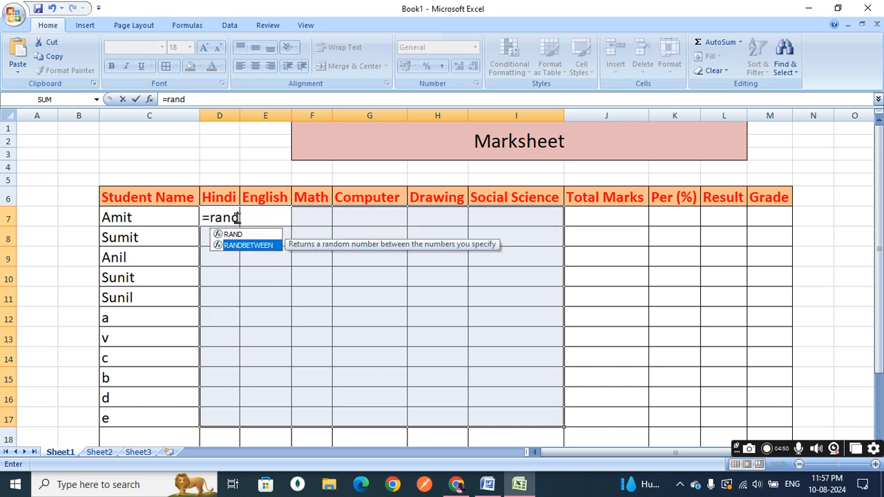
{"action": "key", "text": "Tab"}
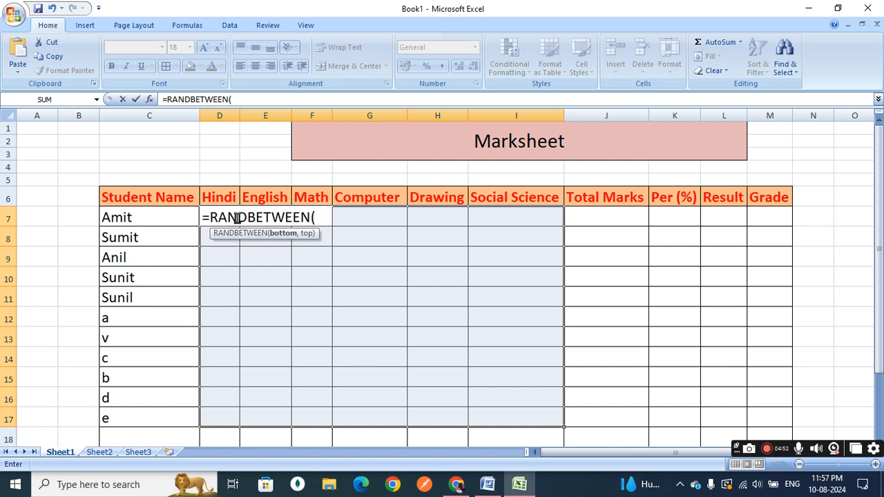
{"action": "type", "text": "1,99"}
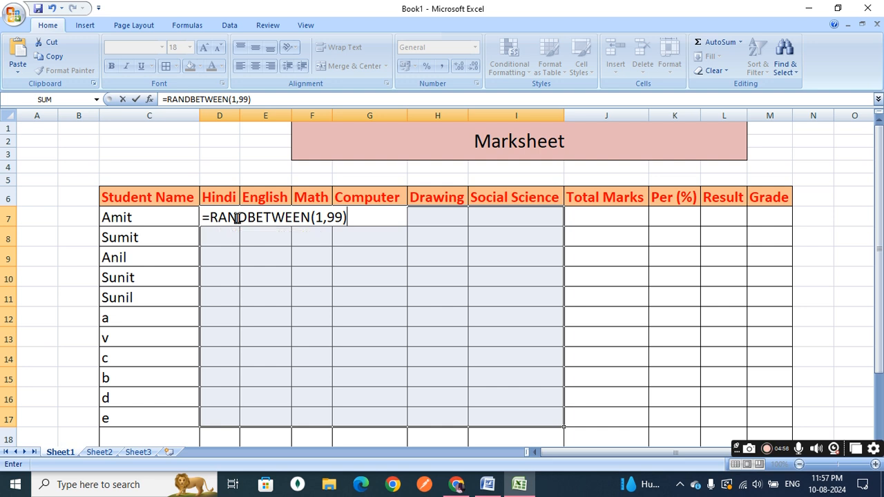
{"action": "key", "text": "ctrl+Return"}
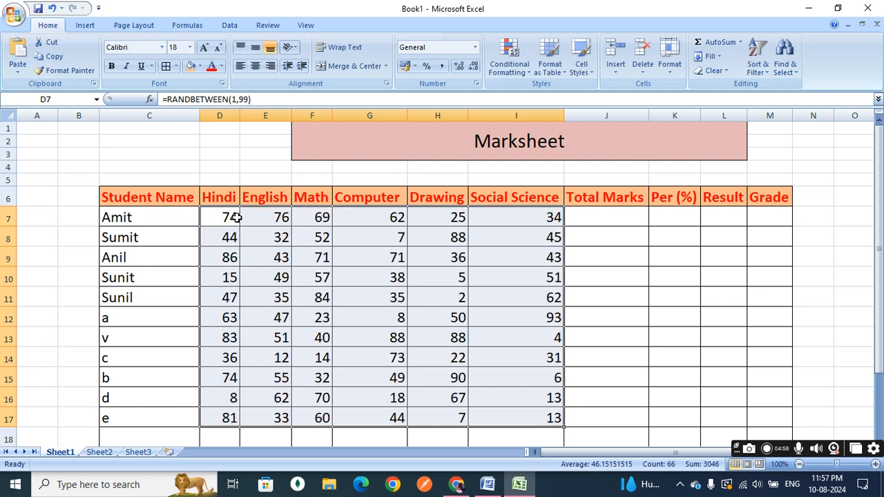
Step: Replace the formula in cell I8 of the Social Science column with a mark of 65
{"action": "left_click", "coordinate": [593, 295]}
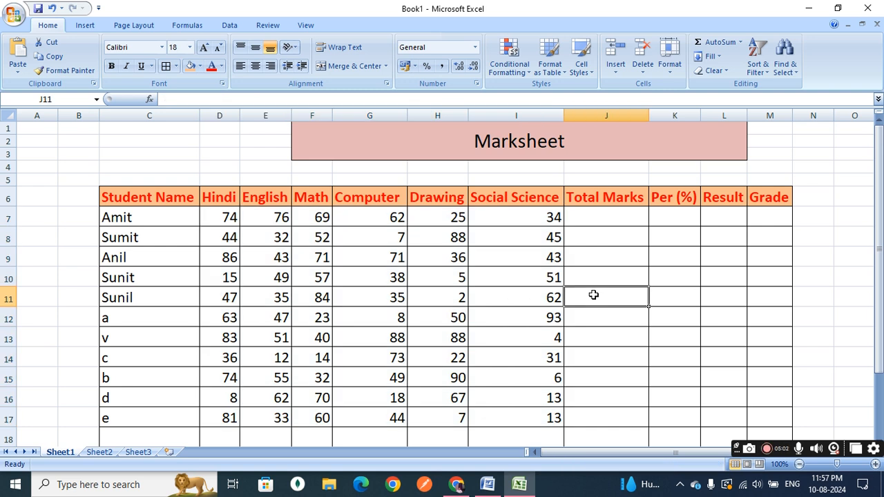
{"action": "left_click", "coordinate": [534, 236]}
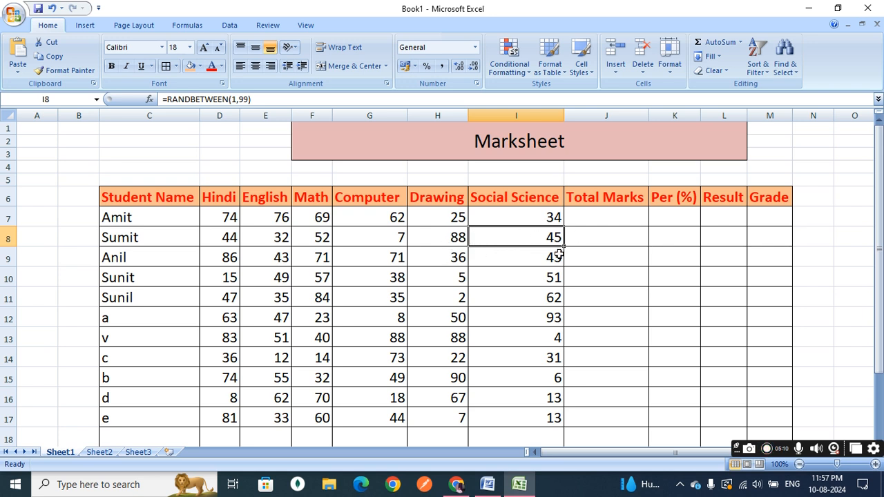
{"action": "type", "text": "65"}
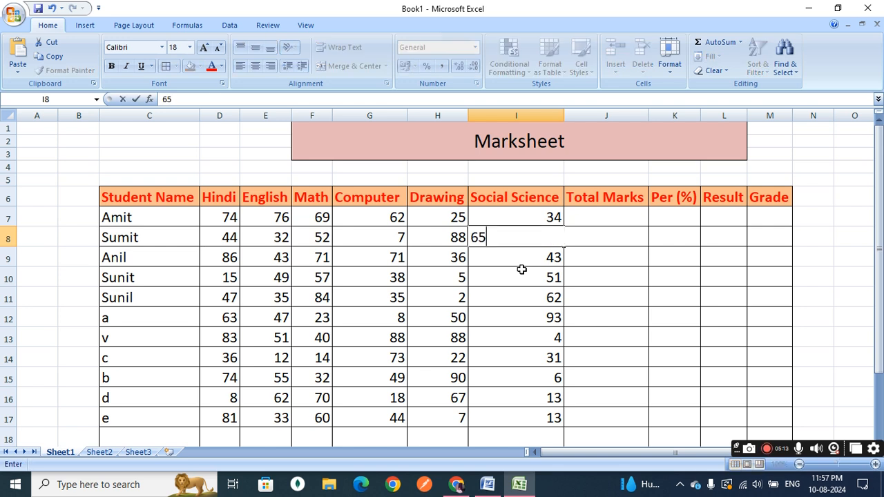
{"action": "key", "text": "Return"}
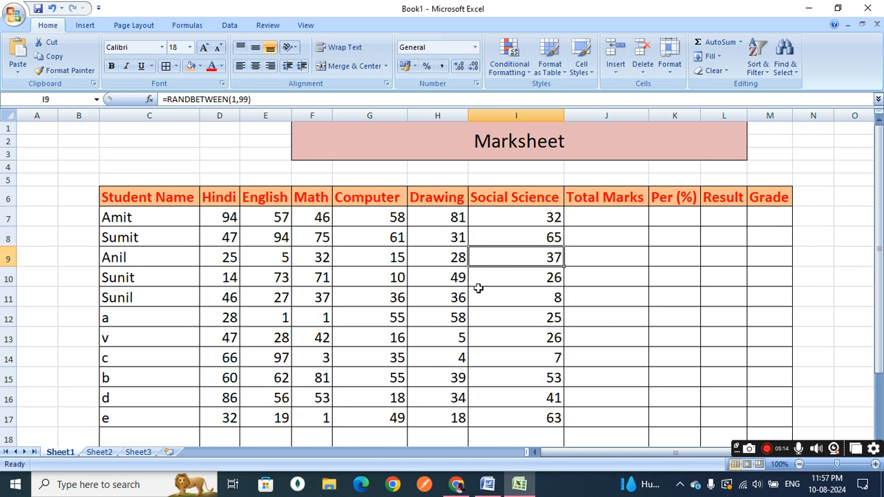
Step: Convert the random marks in D7:I17 to fixed numbers by copying them and pasting only values over the same range
{"action": "left_click_drag", "start_coordinate": [220, 219], "coordinate": [541, 421]}
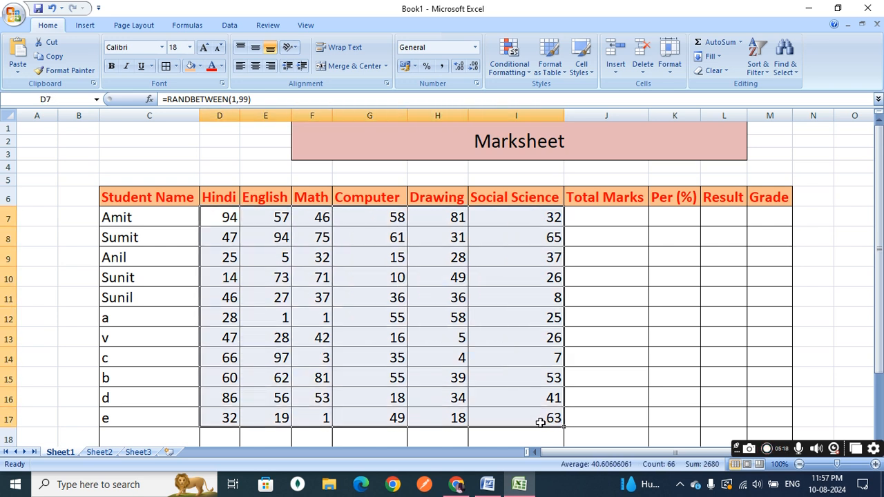
{"action": "key", "text": "ctrl+c"}
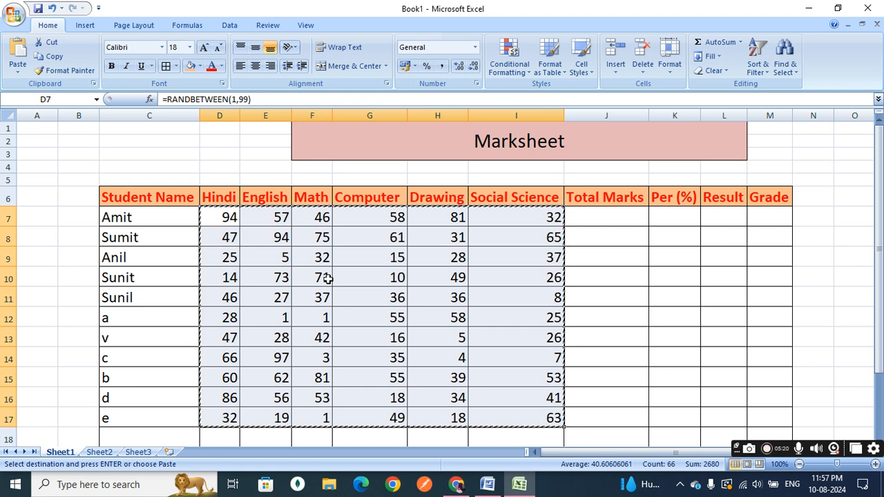
{"action": "right_click", "coordinate": [266, 245]}
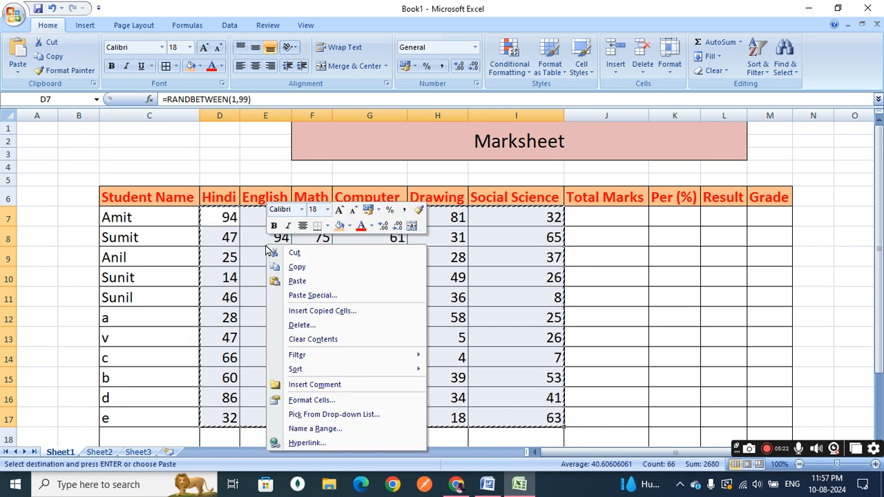
{"action": "left_click", "coordinate": [304, 296]}
{"action": "left_click", "coordinate": [204, 245]}
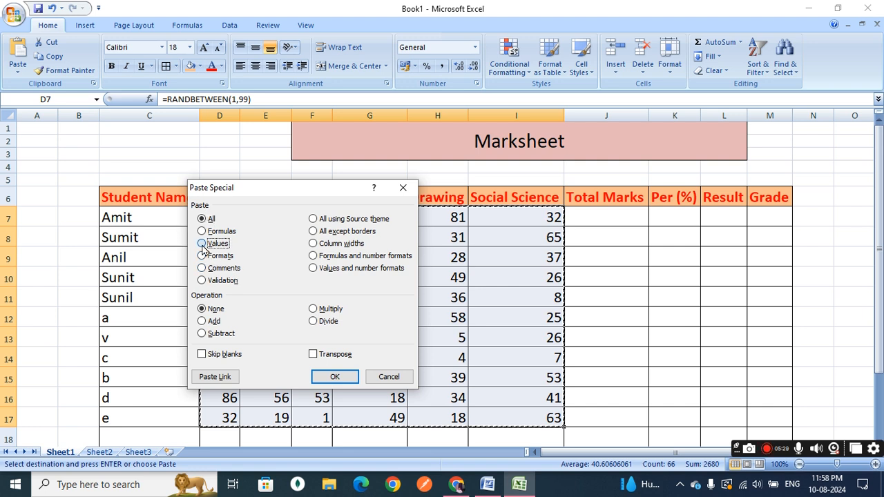
{"action": "left_click", "coordinate": [334, 377]}
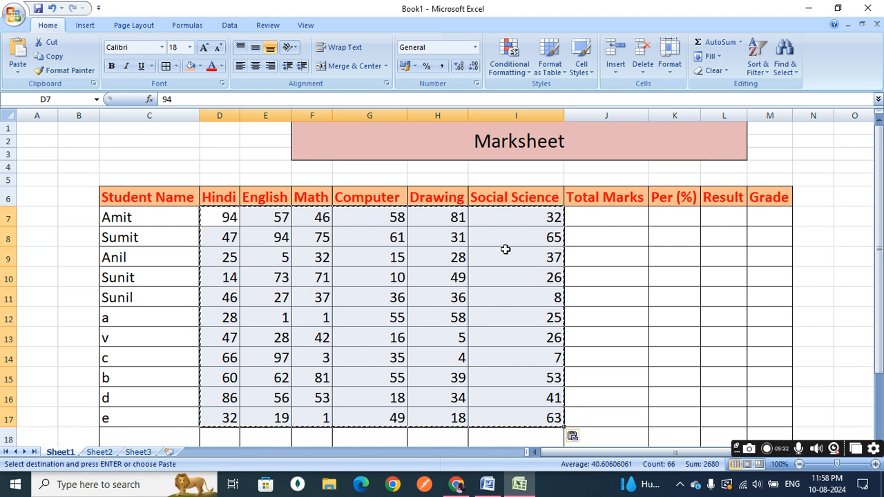
{"action": "left_click", "coordinate": [621, 222]}
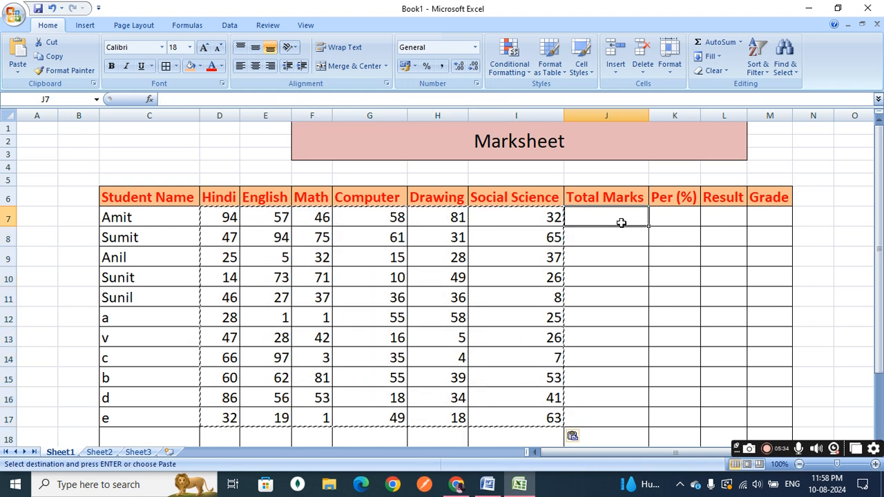
{"action": "key", "text": "ctrl+d"}
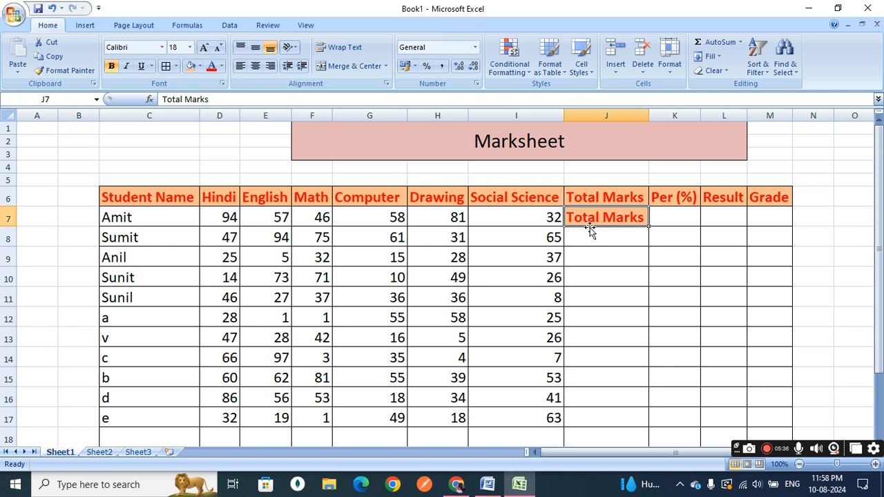
{"action": "key", "text": "ctrl+z"}
{"action": "key", "text": "ctrl+c"}
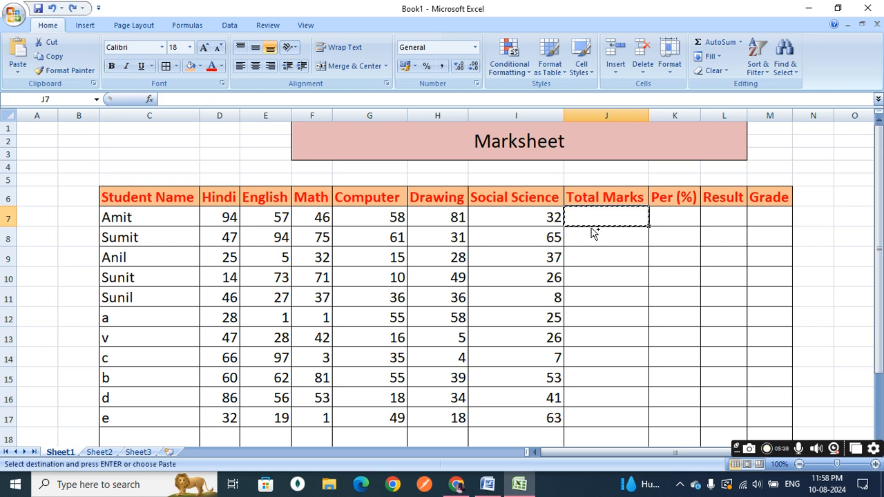
{"action": "key", "text": "ctrl+d"}
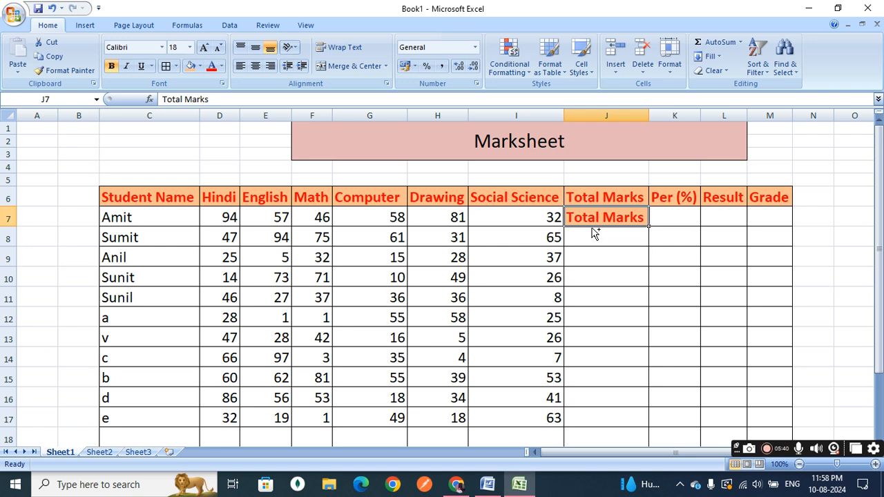
{"action": "key", "text": "ctrl+c"}
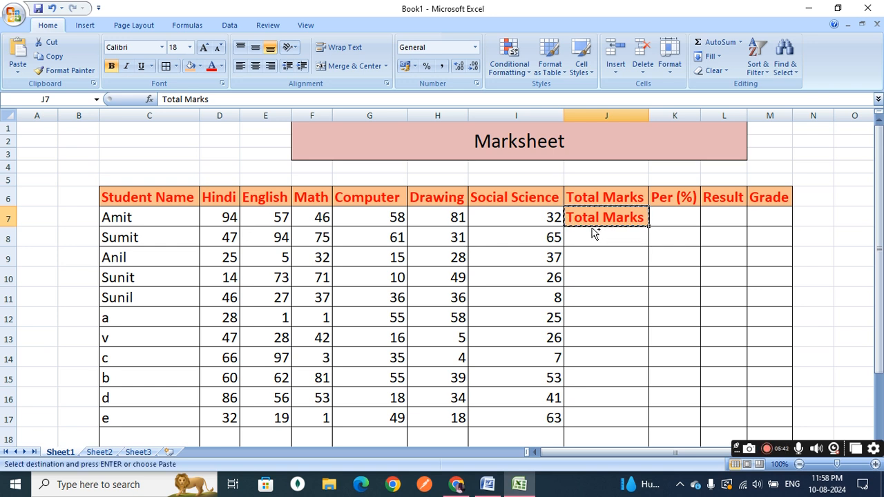
{"action": "key", "text": "ctrl+z"}
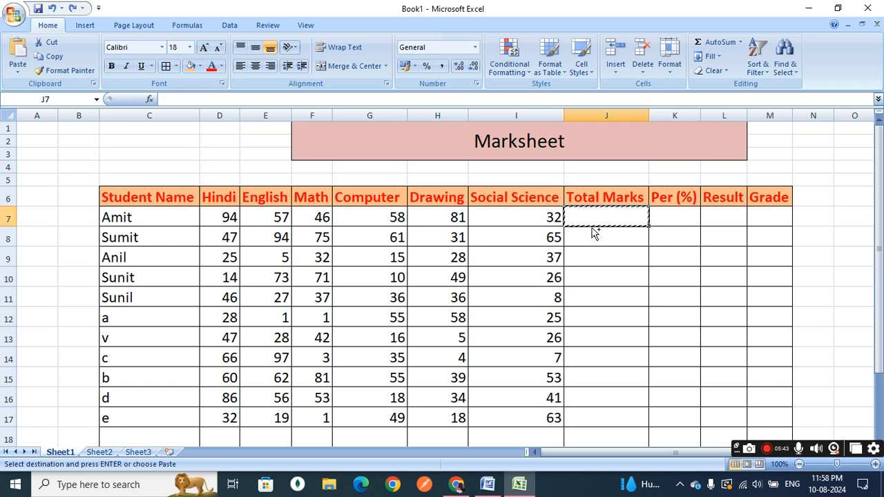
Step: Set the Social Science mark in cell I8 to 98 and select the first Total Marks cell, J7
{"action": "left_click", "coordinate": [545, 237]}
{"action": "type", "text": "98"}
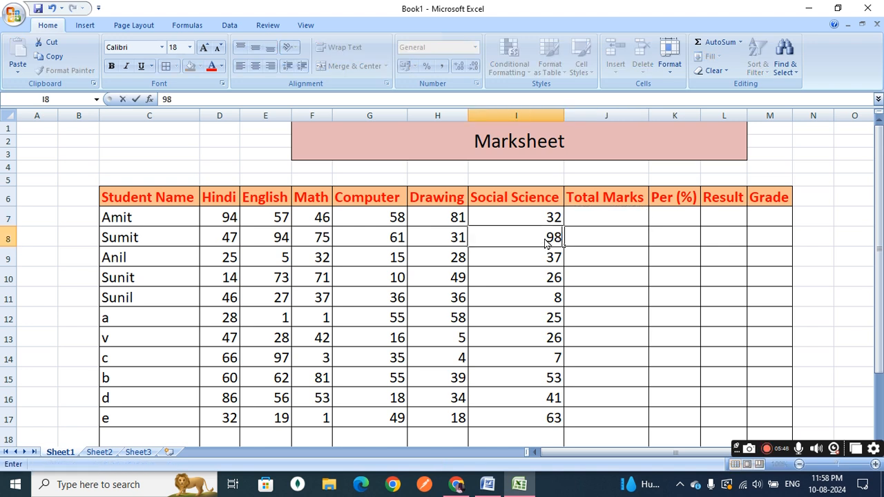
{"action": "key", "text": "Return"}
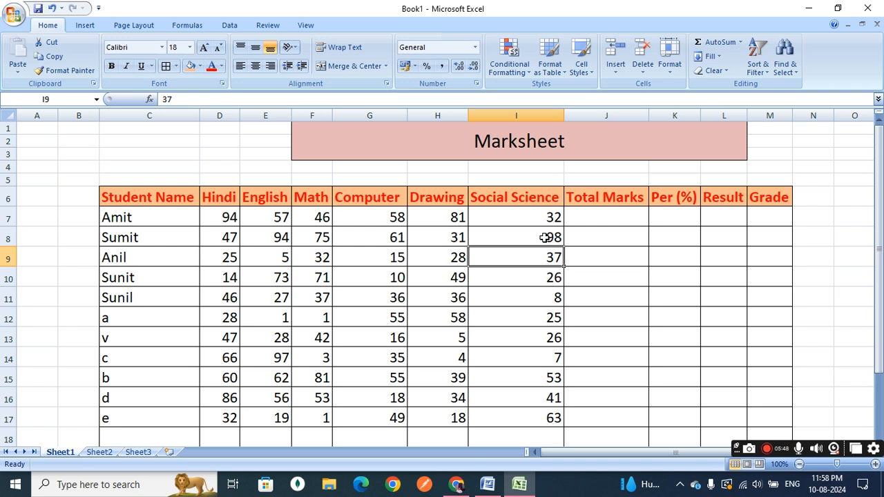
{"action": "left_click", "coordinate": [621, 214]}
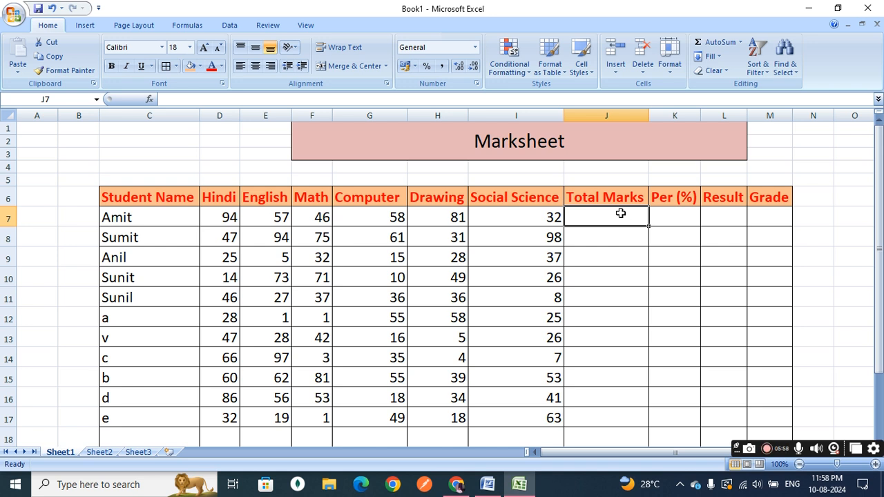
Step: Enter the formula =SUM(D7:I7) in the first Total Marks cell, J7
{"action": "type", "text": "=su"}
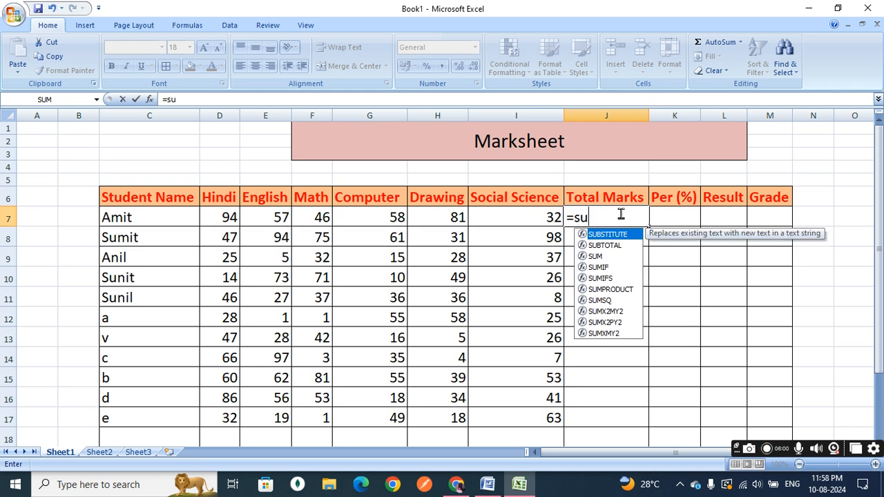
{"action": "type", "text": "m("}
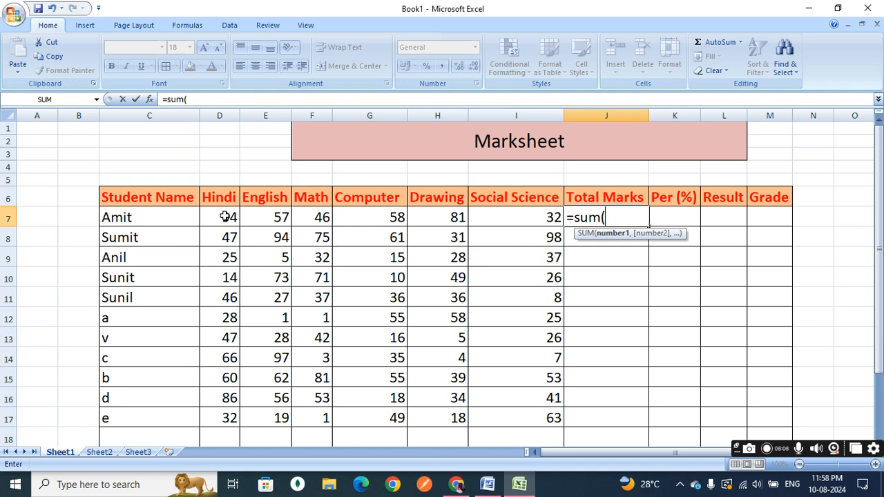
{"action": "left_click_drag", "start_coordinate": [227, 217], "coordinate": [495, 215]}
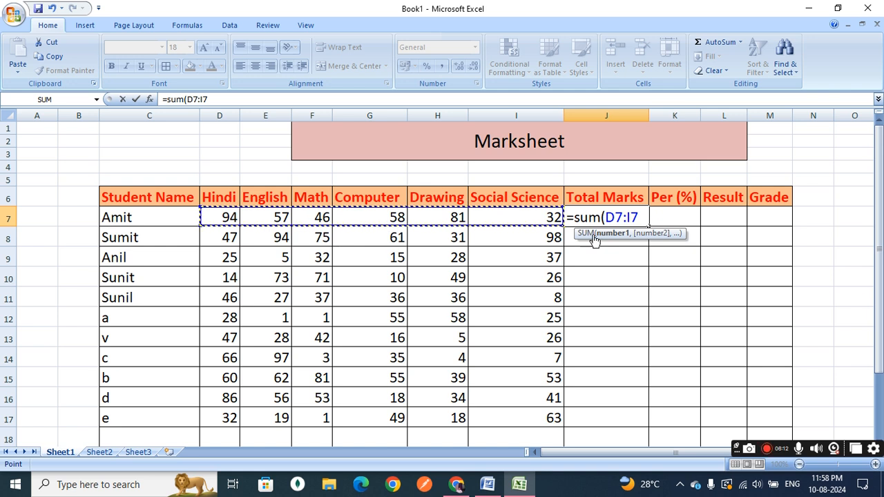
{"action": "type", "text": ")"}
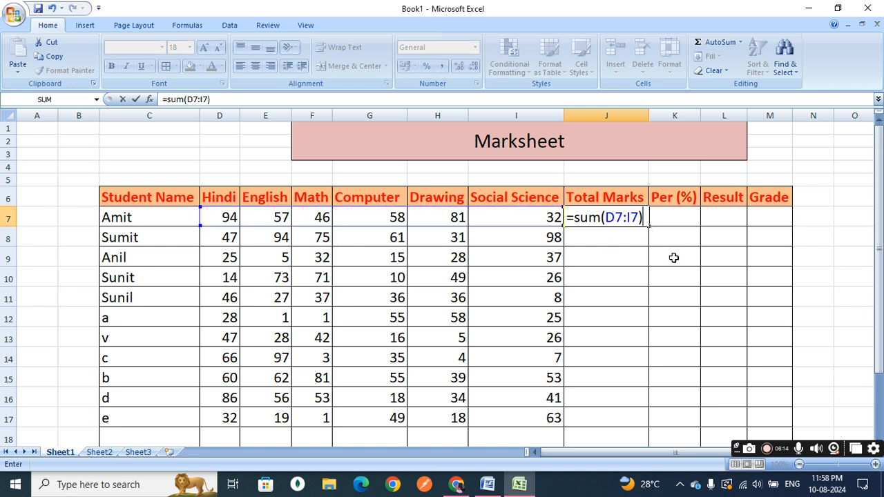
{"action": "key", "text": "Return"}
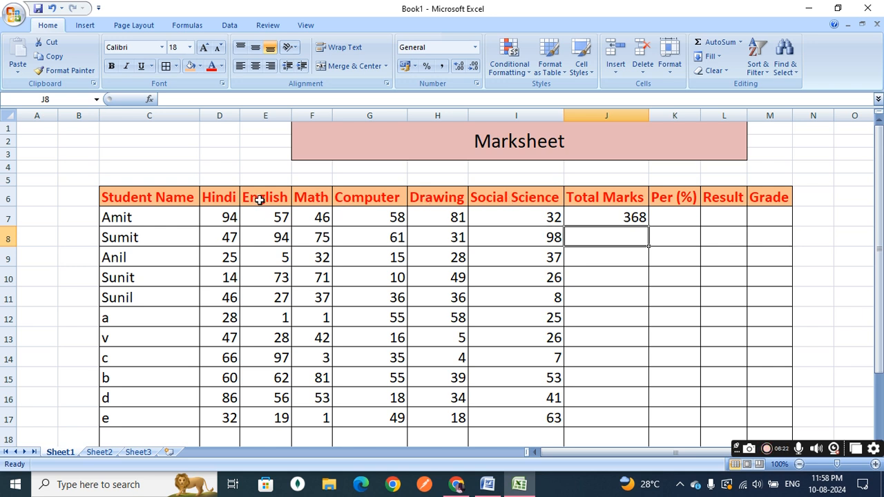
Step: Enter the formula =SUM(D8:I8) in Total Marks cell J8, writing the range reference out manually
{"action": "type", "text": "="}
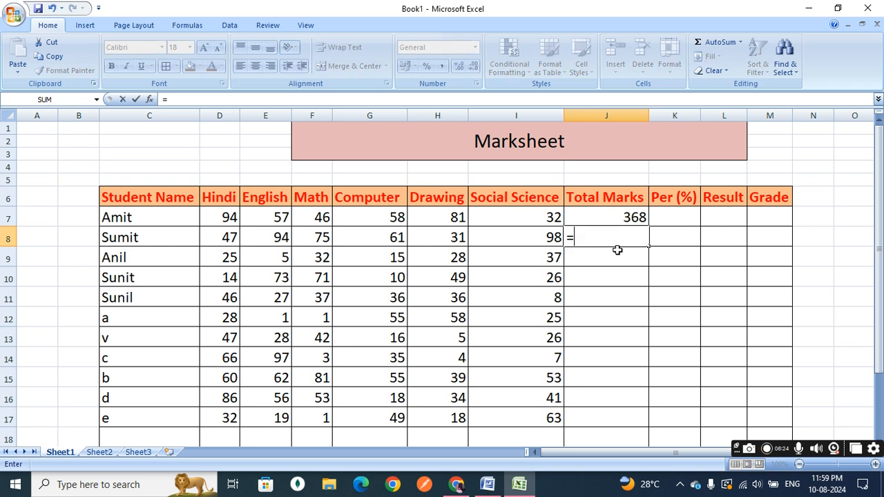
{"action": "type", "text": "sum("}
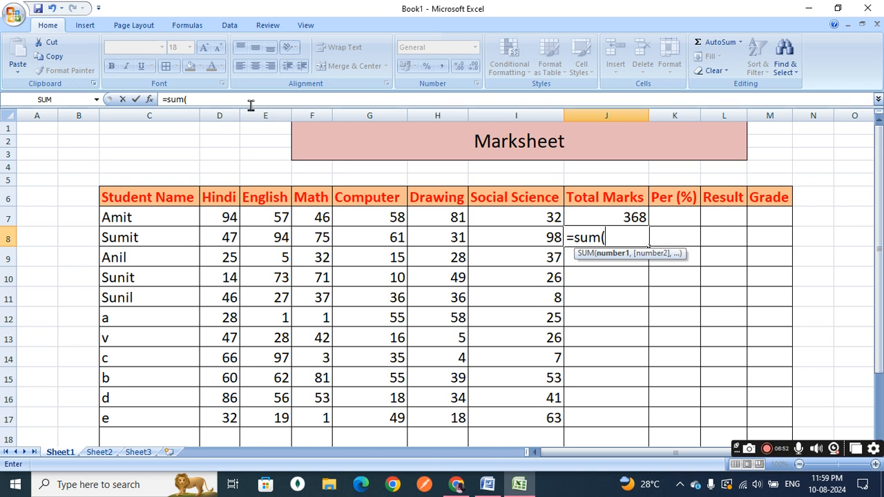
{"action": "type", "text": "d"}
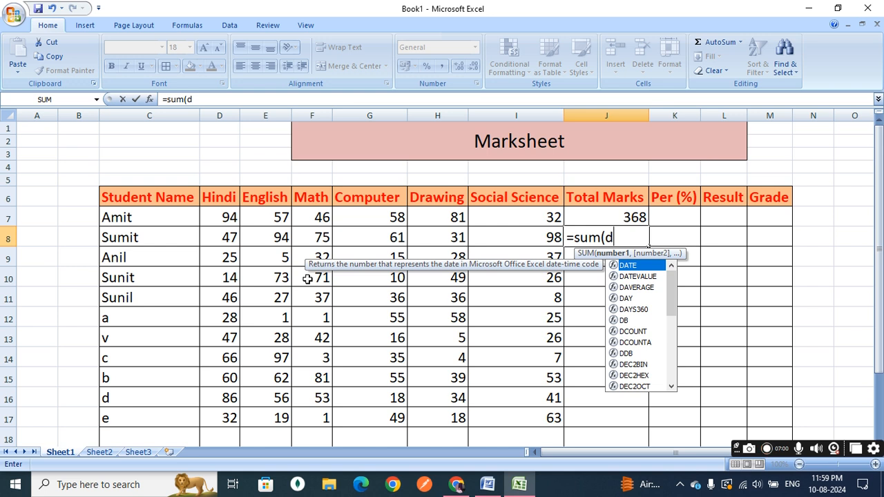
{"action": "type", "text": "8"}
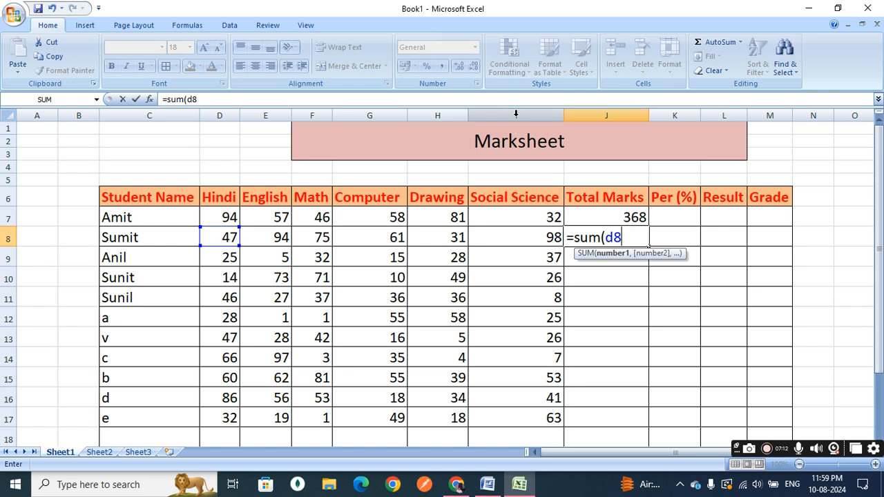
{"action": "type", "text": ":"}
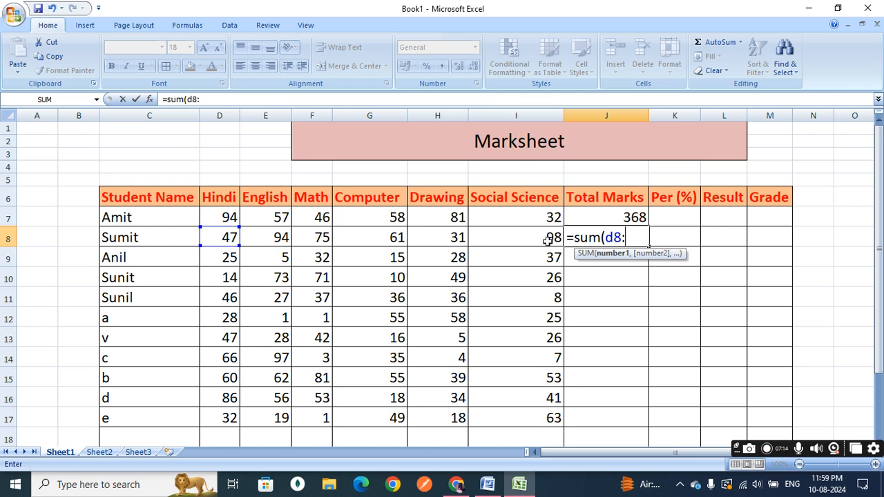
{"action": "type", "text": "i"}
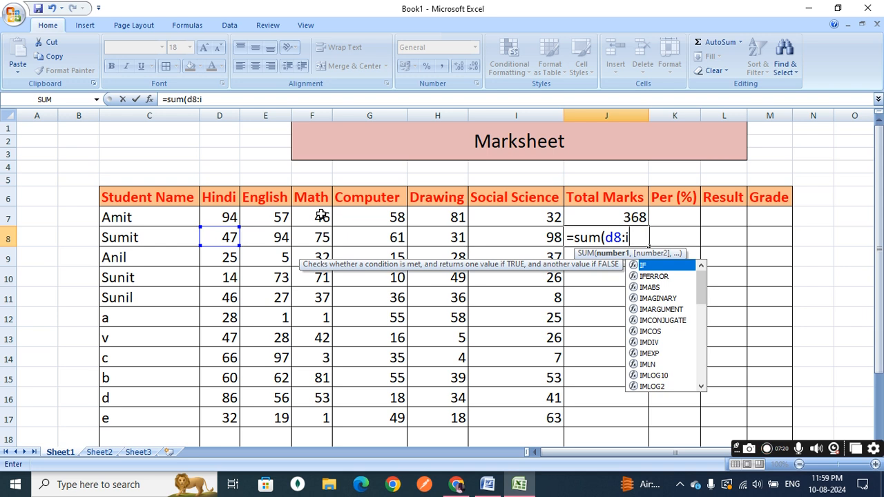
{"action": "type", "text": "8)"}
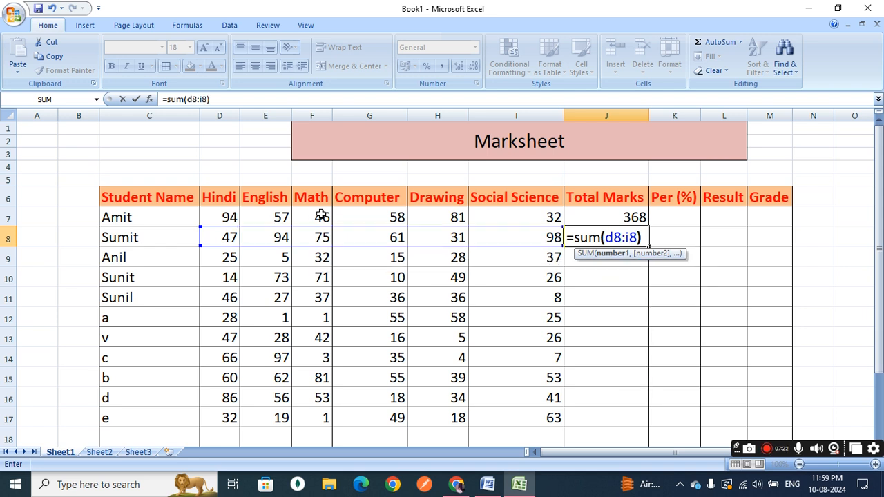
{"action": "key", "text": "Return"}
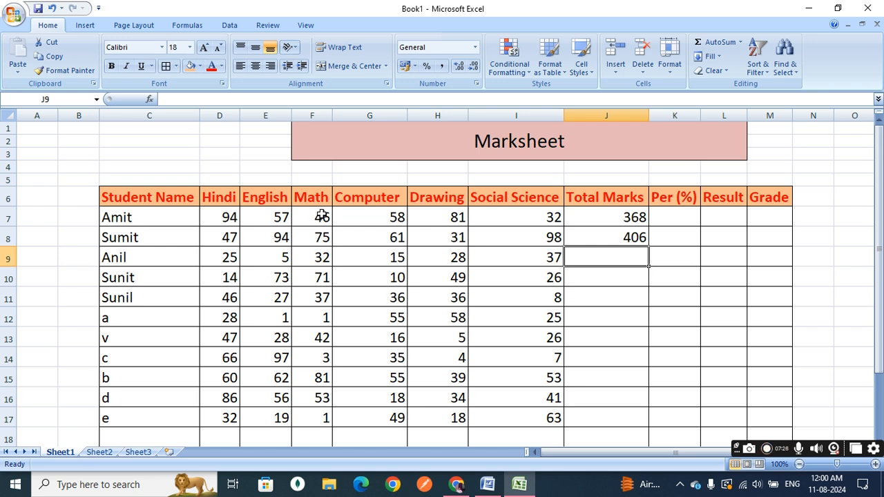
Step: Total the third student's marks in J9 with =SUM(D9:I9), picking the range's first and last cells using Extend Selection
{"action": "type", "text": "="}
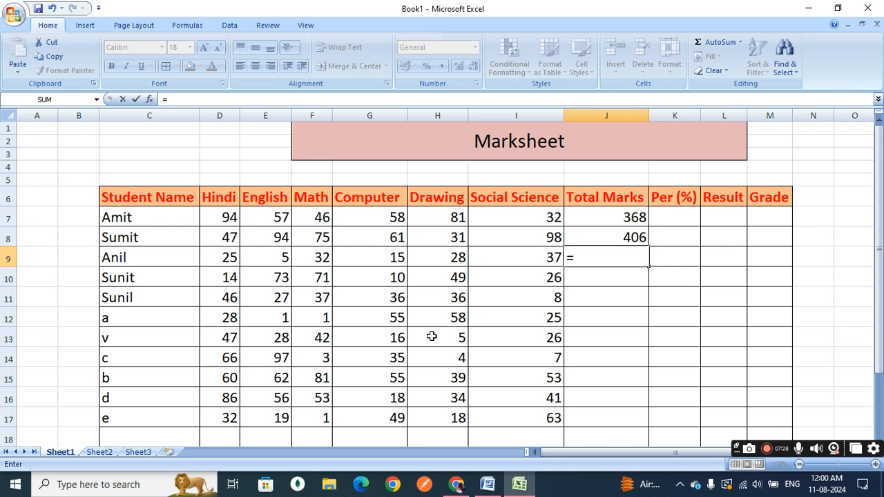
{"action": "type", "text": "sum("}
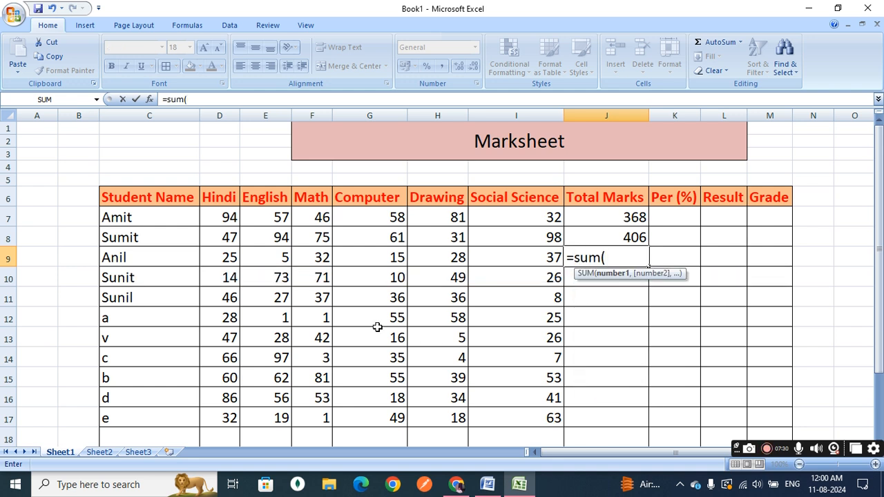
{"action": "left_click", "coordinate": [215, 258]}
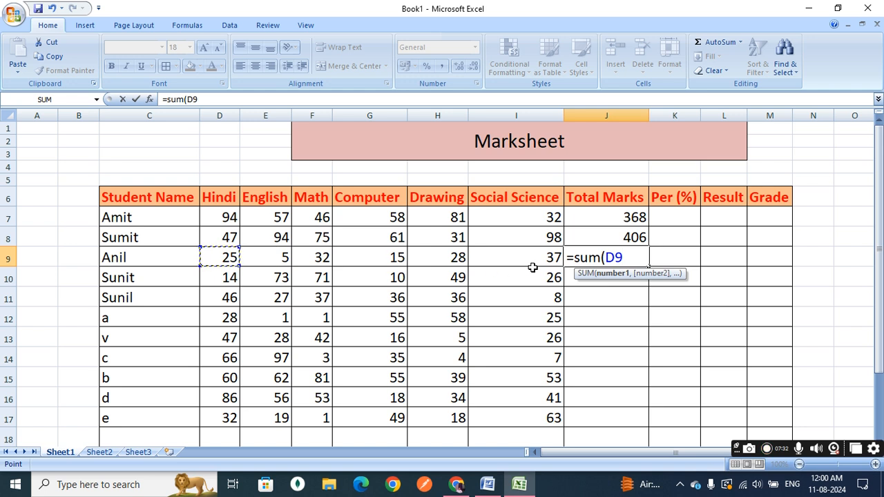
{"action": "key", "text": "F8"}
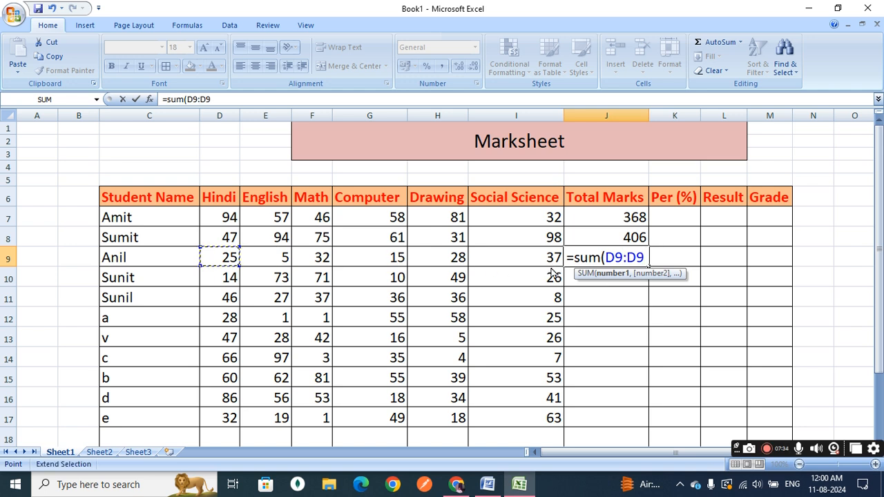
{"action": "left_click", "coordinate": [541, 257]}
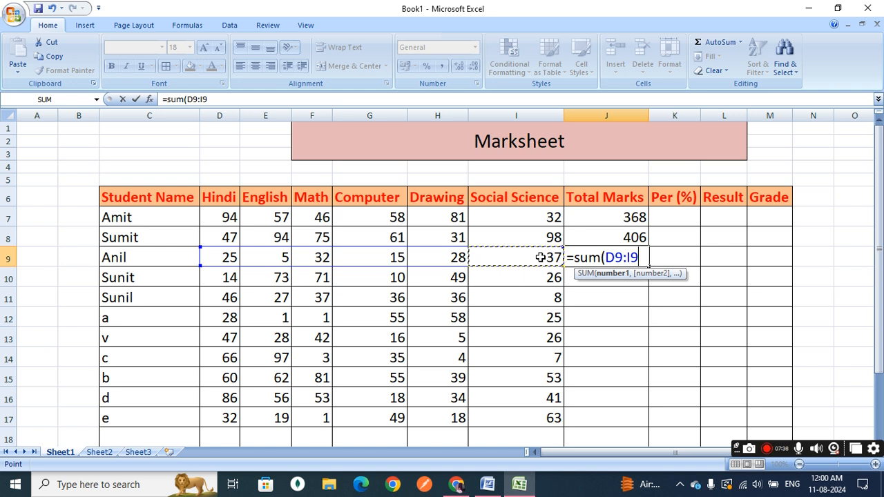
{"action": "type", "text": ")"}
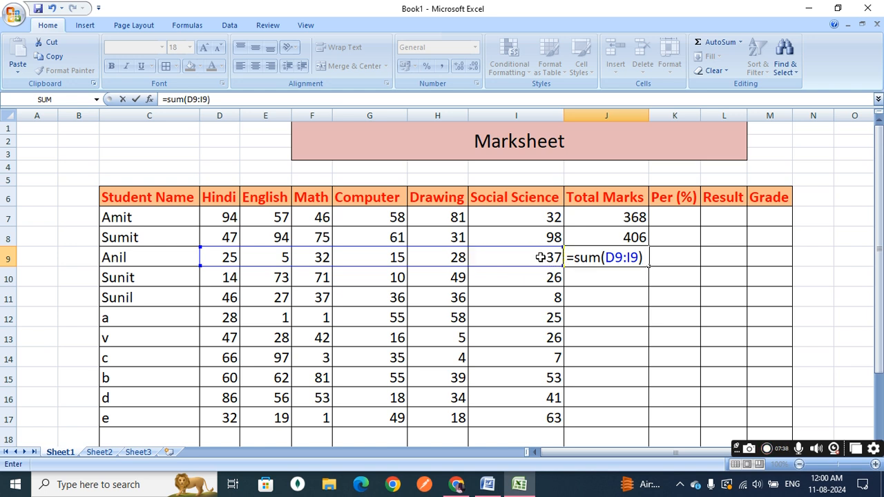
{"action": "key", "text": "Return"}
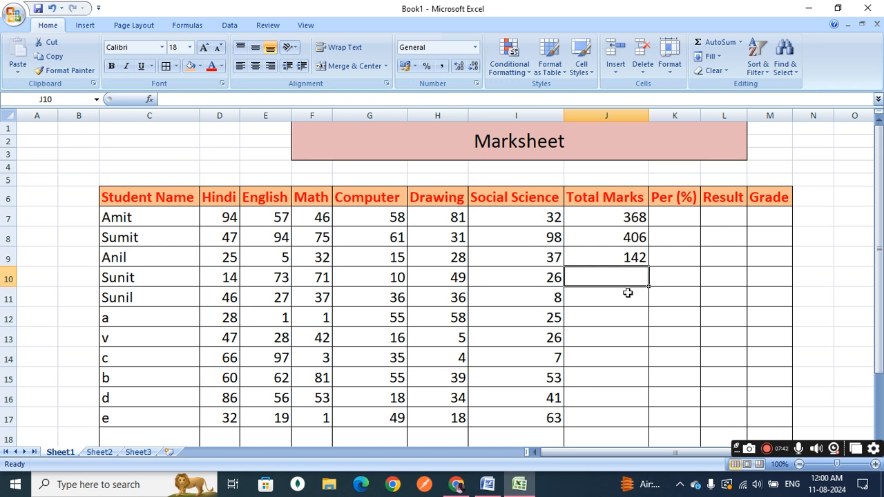
Step: Total the fourth student's marks in J10 with AutoSum, changing the summed range to D10:I10
{"action": "key", "text": "alt+equal"}
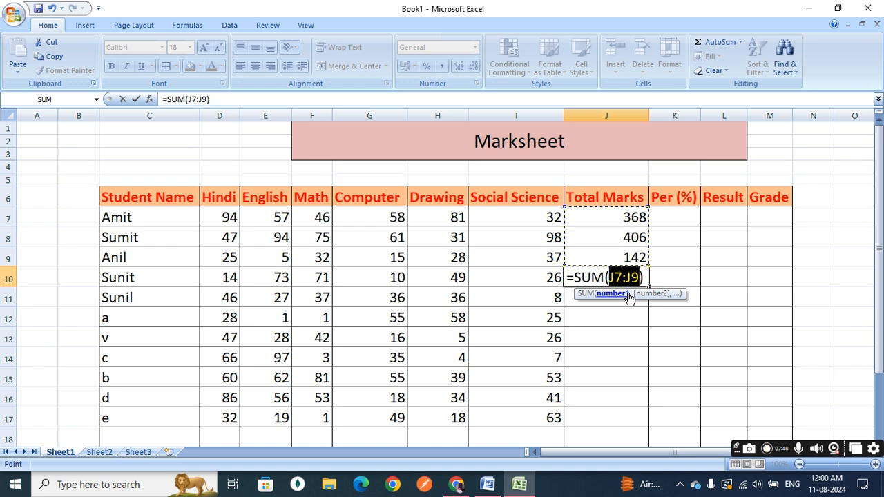
{"action": "left_click_drag", "start_coordinate": [228, 279], "coordinate": [509, 283]}
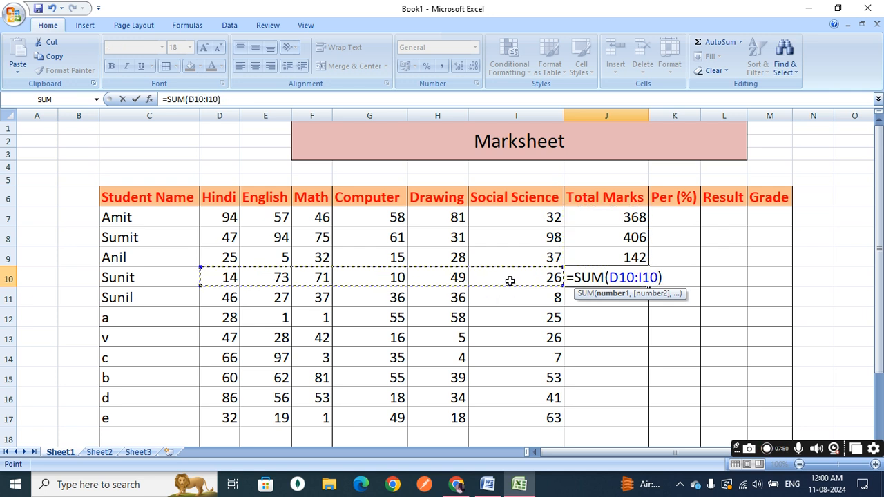
{"action": "key", "text": "Return"}
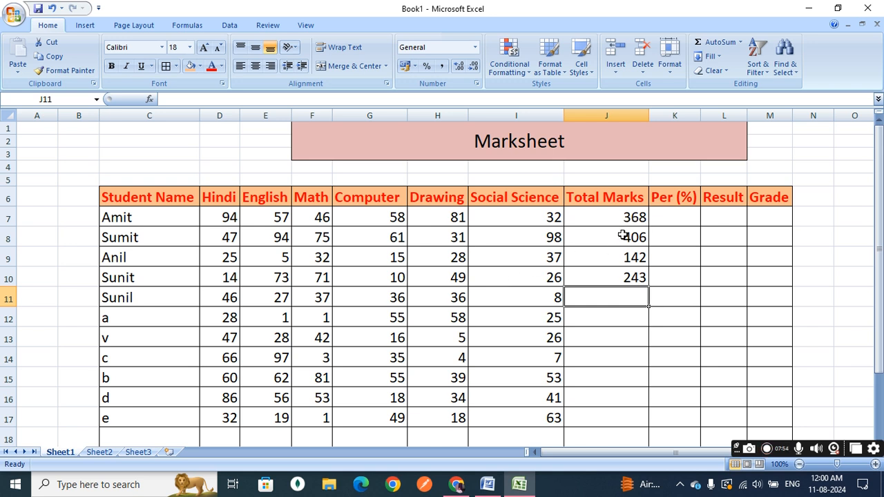
Step: Clear the totals in J8:J10 and fill the Total Marks formula from J7 down through J17
{"action": "left_click_drag", "start_coordinate": [622, 236], "coordinate": [621, 279]}
{"action": "key", "text": "Delete"}
{"action": "left_click", "coordinate": [659, 277]}
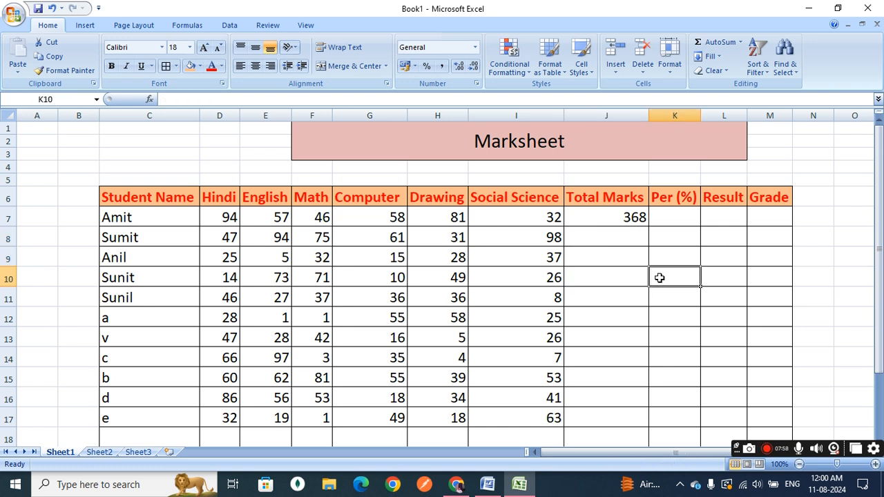
{"action": "left_click", "coordinate": [607, 223]}
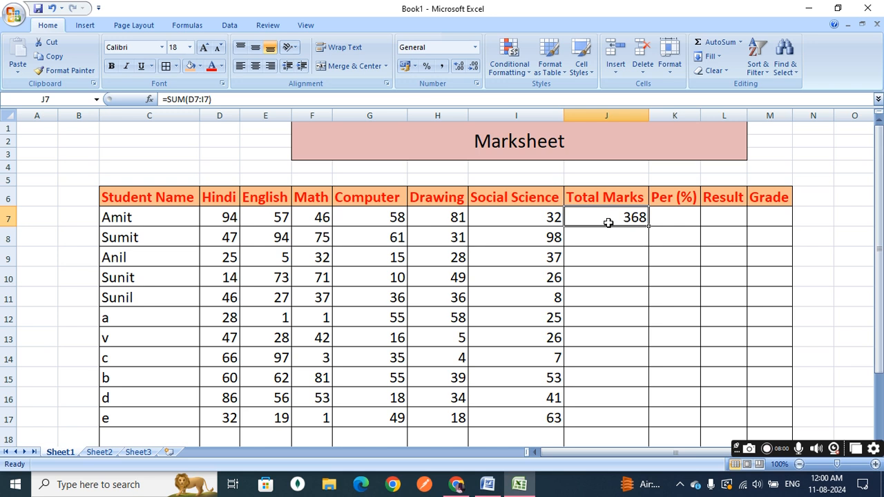
{"action": "double_click", "coordinate": [647, 222]}
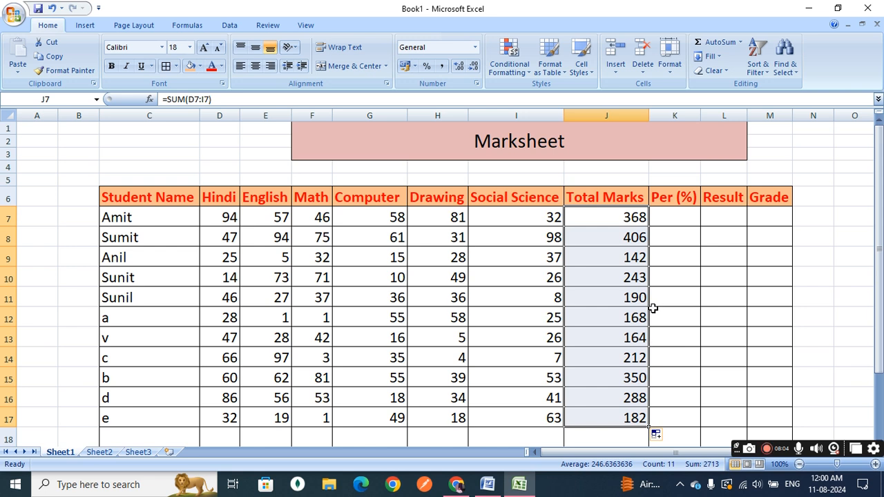
Step: Enter the percentage formula =(J7*100/600) in the first Per (%) cell, K7
{"action": "left_click", "coordinate": [684, 216]}
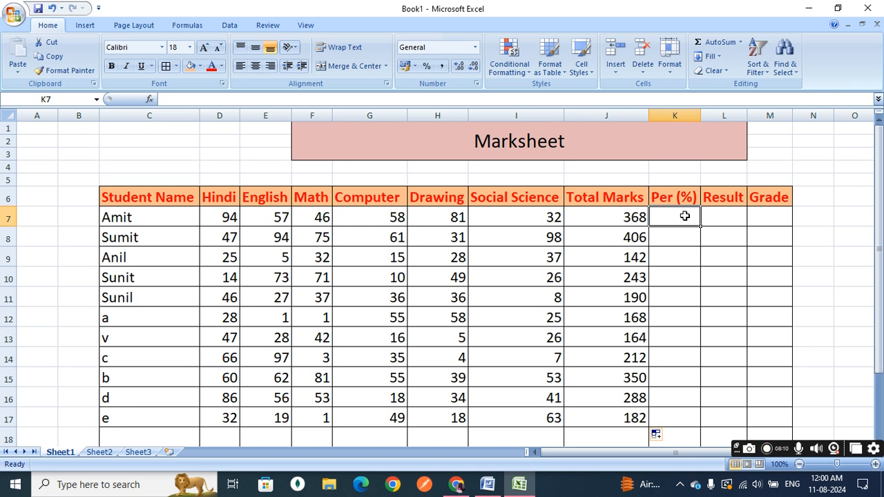
{"action": "type", "text": "="}
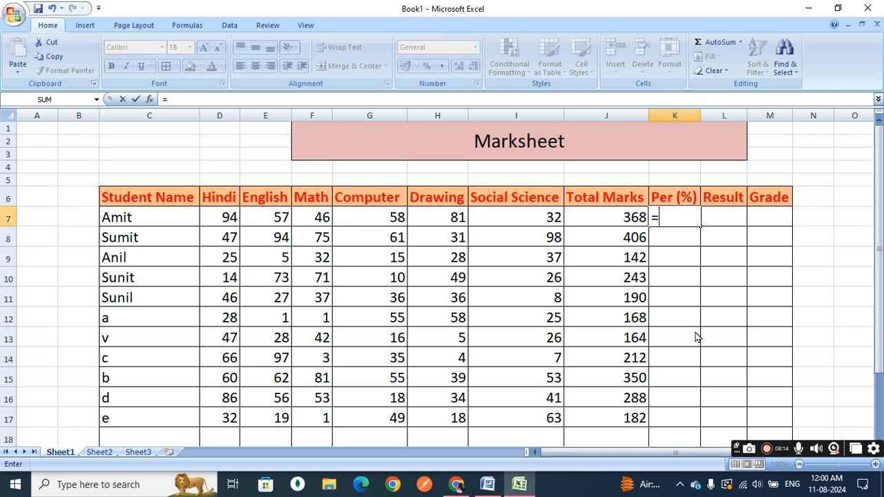
{"action": "type", "text": "("}
{"action": "left_click", "coordinate": [628, 218]}
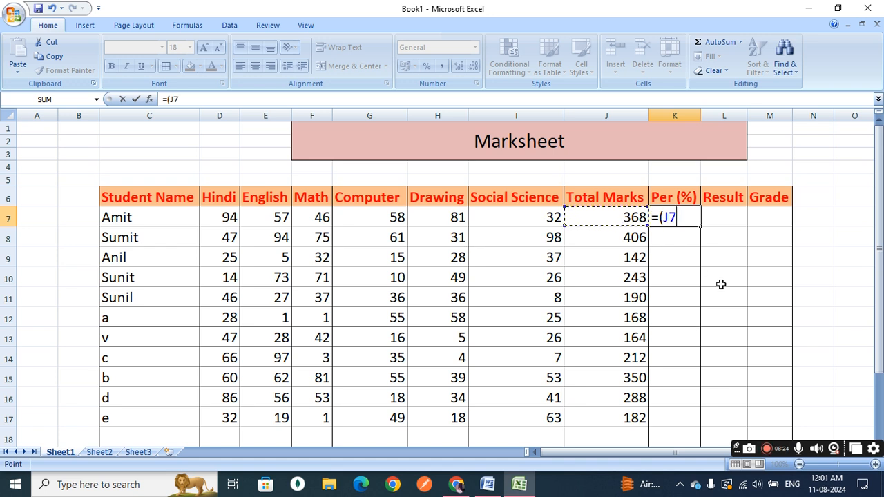
{"action": "type", "text": "*100"}
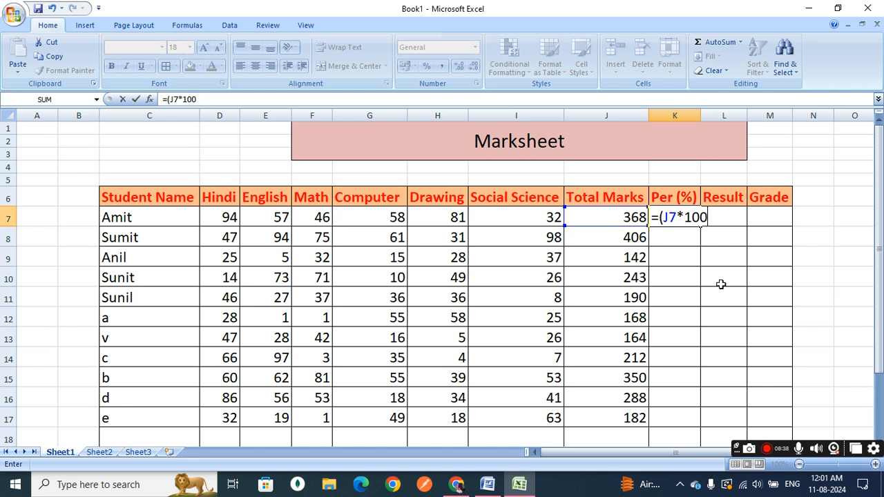
{"action": "type", "text": "/"}
{"action": "type", "text": "600)"}
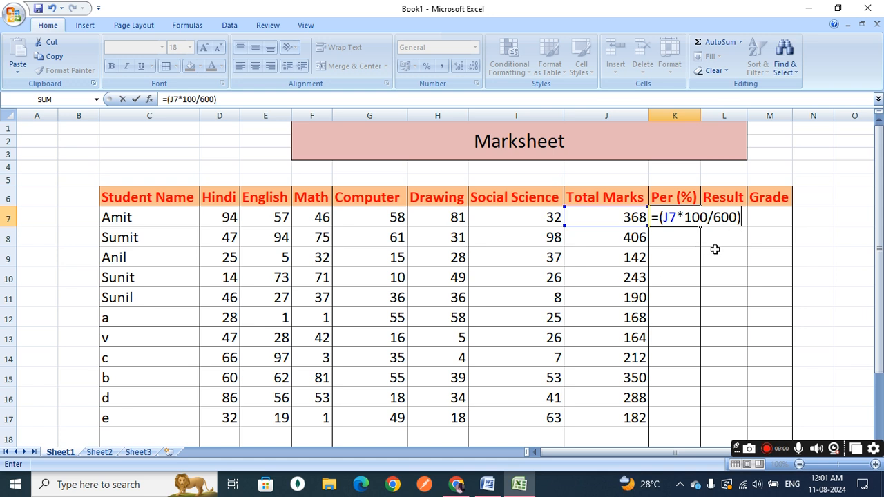
{"action": "key", "text": "Return"}
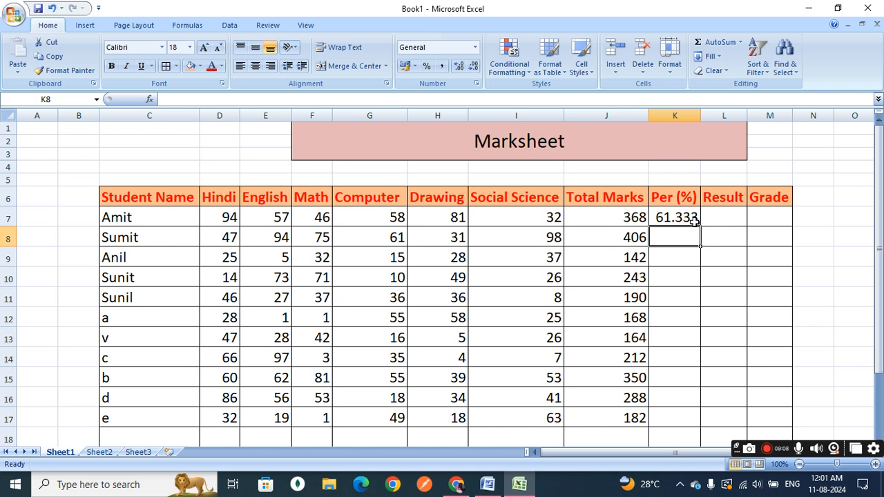
Step: Format the Per (%) column K as Number and fill the percentage formula from K7 down through K17
{"action": "left_click", "coordinate": [689, 220]}
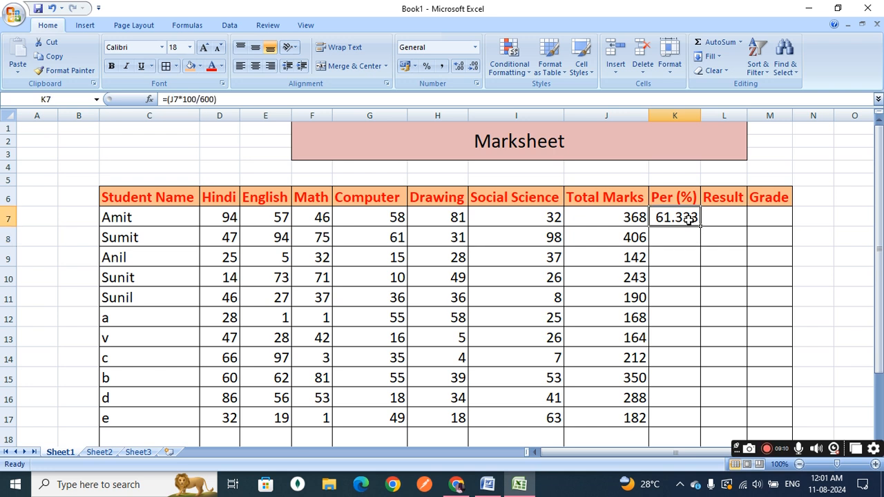
{"action": "left_click", "coordinate": [674, 115]}
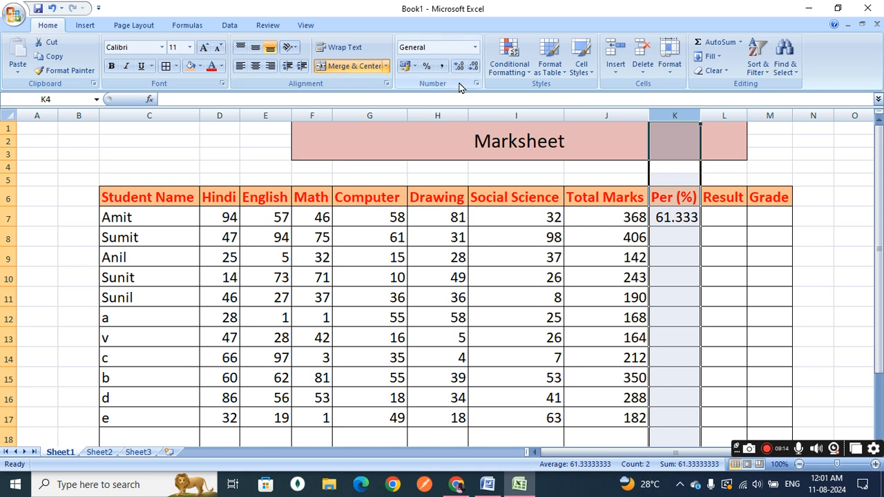
{"action": "left_click", "coordinate": [475, 48]}
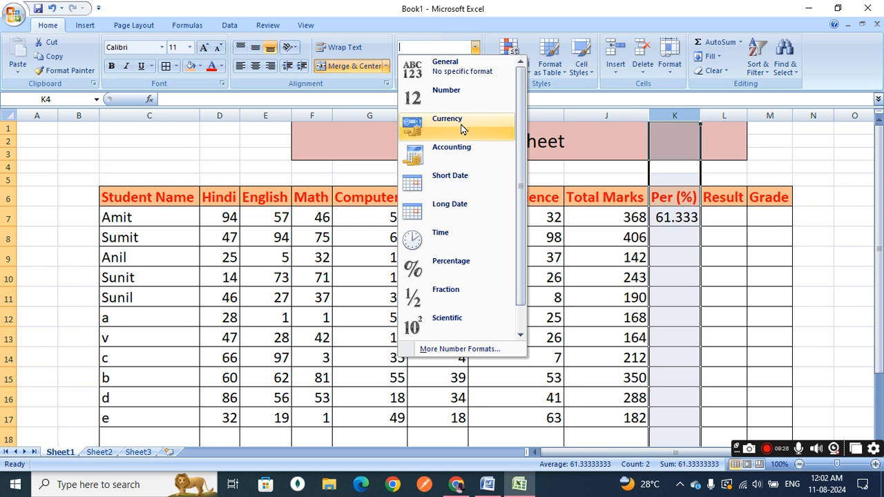
{"action": "left_click", "coordinate": [461, 101]}
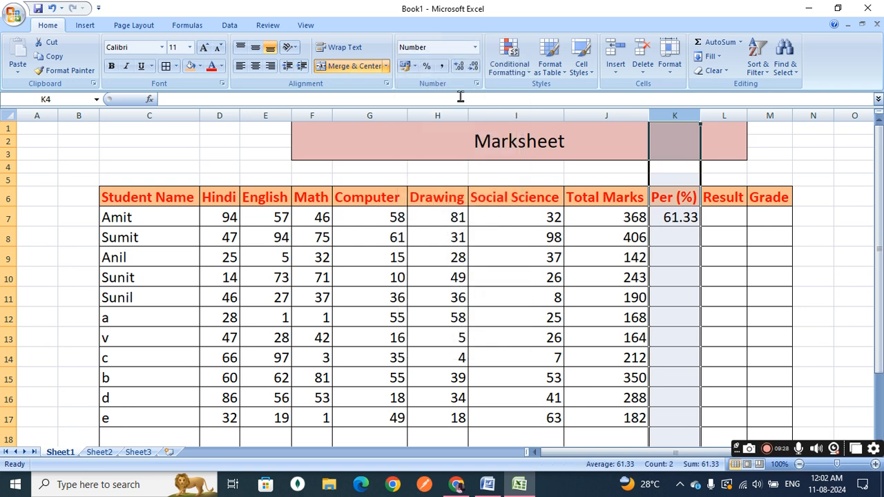
{"action": "left_click", "coordinate": [679, 217]}
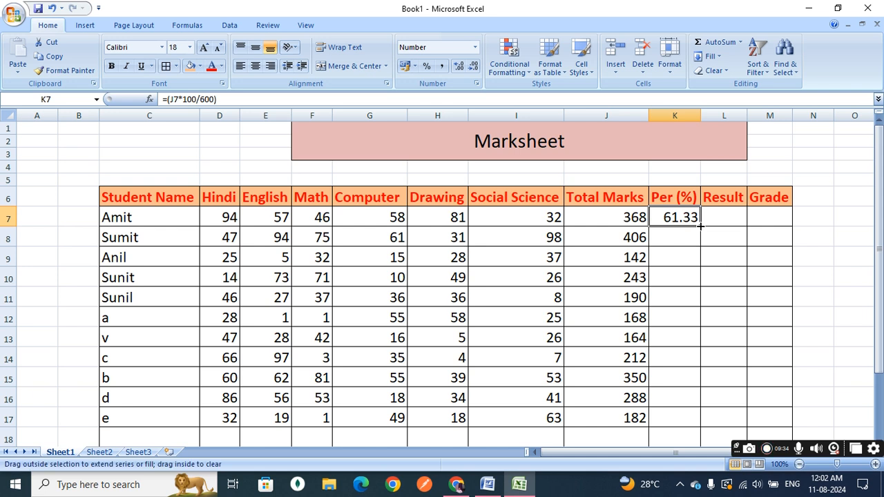
{"action": "double_click", "coordinate": [700, 226]}
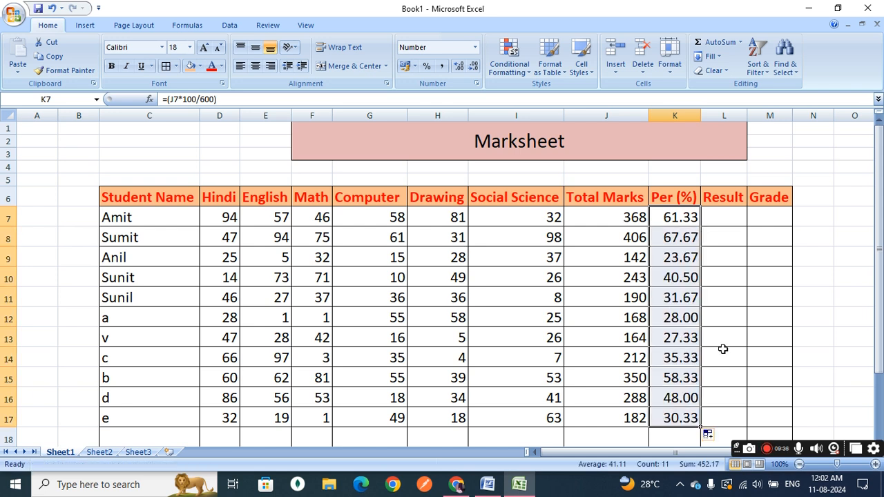
Step: Enter the formula =IF(K7<33,"fail","pass") in the first Result cell, L7
{"action": "left_click", "coordinate": [732, 217]}
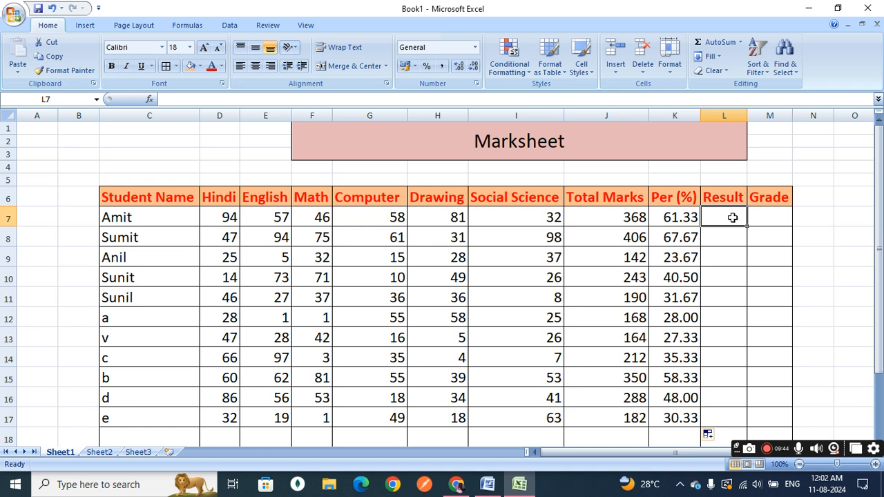
{"action": "type", "text": "="}
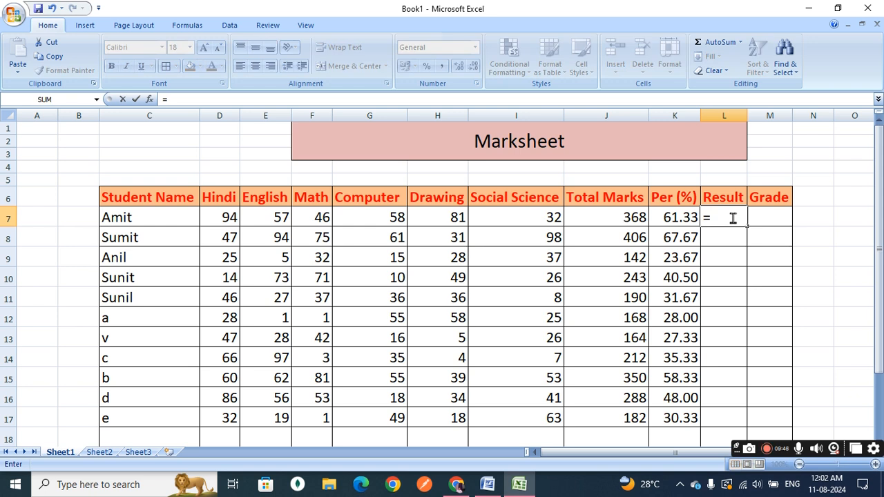
{"action": "type", "text": "if("}
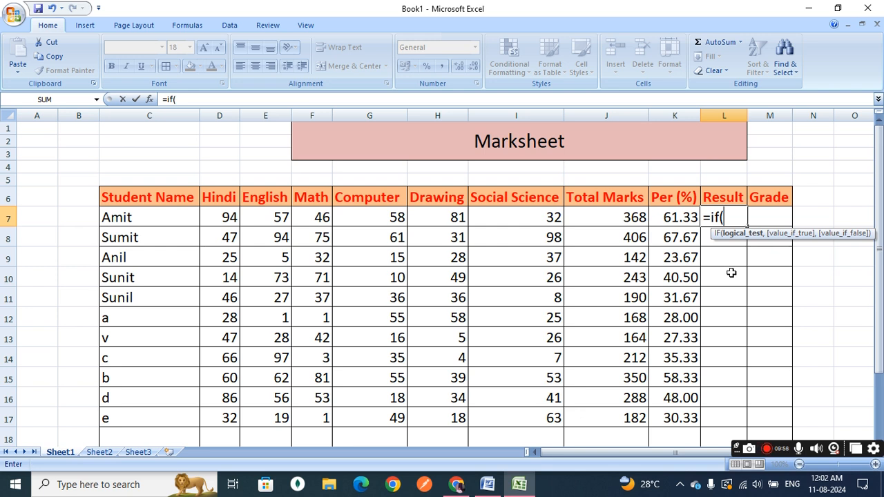
{"action": "left_click", "coordinate": [684, 220]}
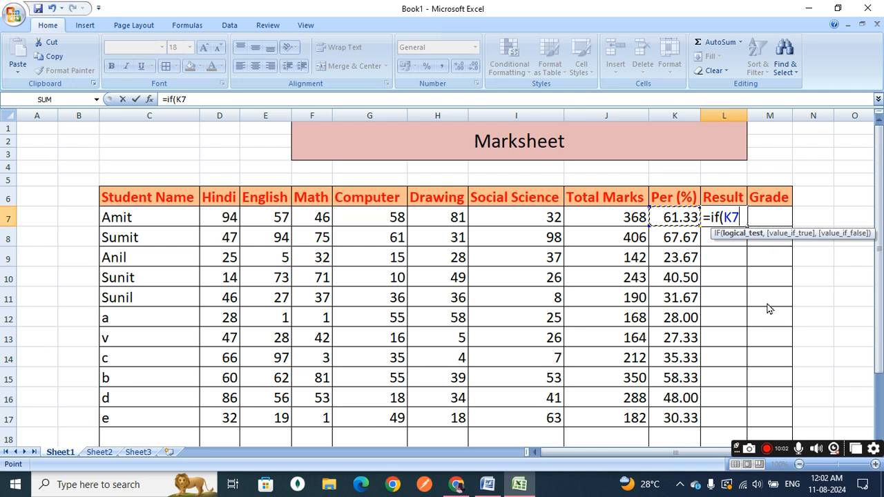
{"action": "type", "text": "<33,"}
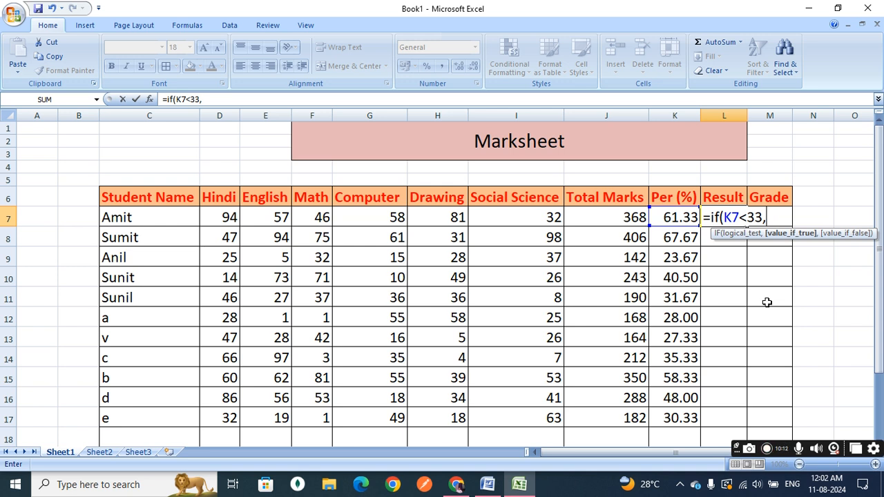
{"action": "type", "text": "\"fail\""}
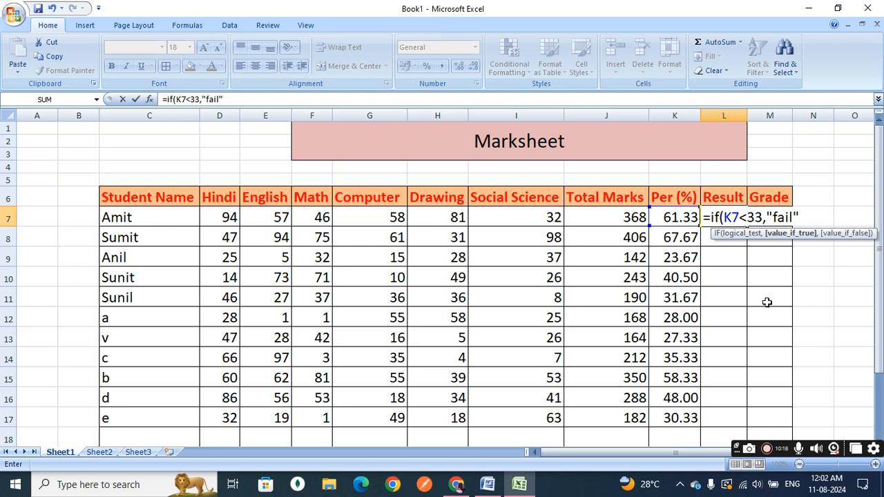
{"action": "type", "text": ","}
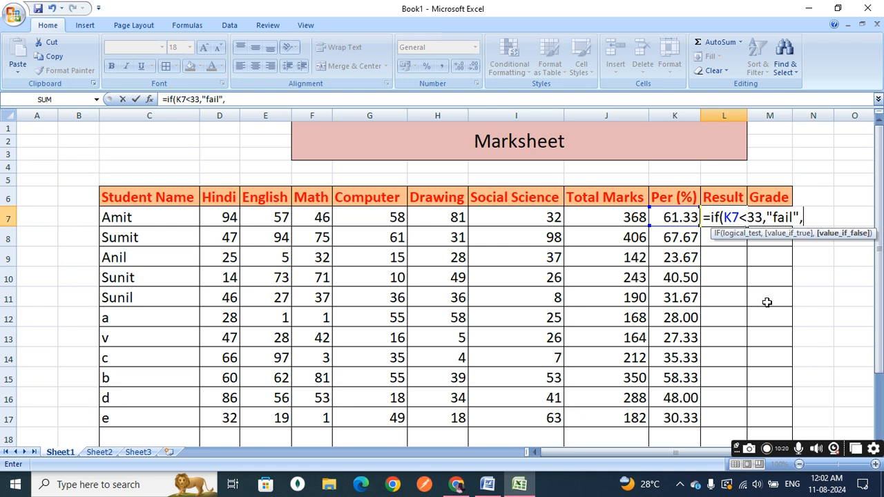
{"action": "type", "text": "\"pass\""}
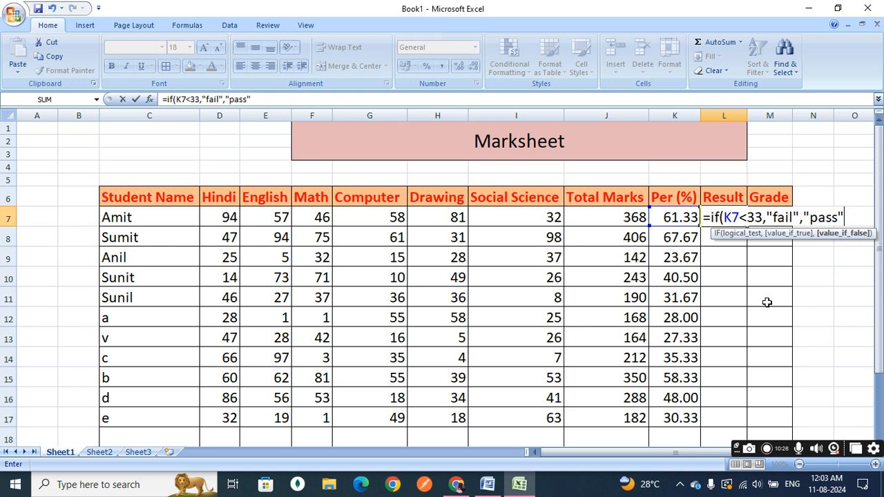
{"action": "type", "text": ")"}
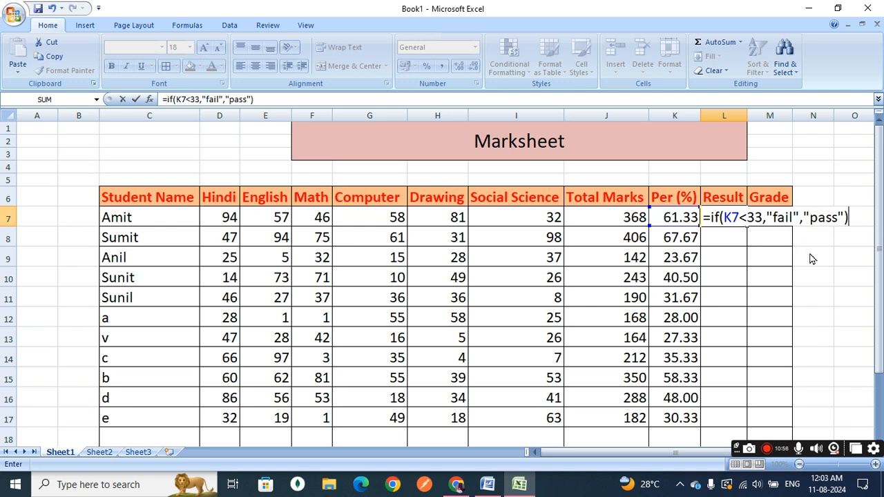
{"action": "key", "text": "Return"}
Step: Fill the Result formula from L7 down through L17
{"action": "left_click", "coordinate": [734, 215]}
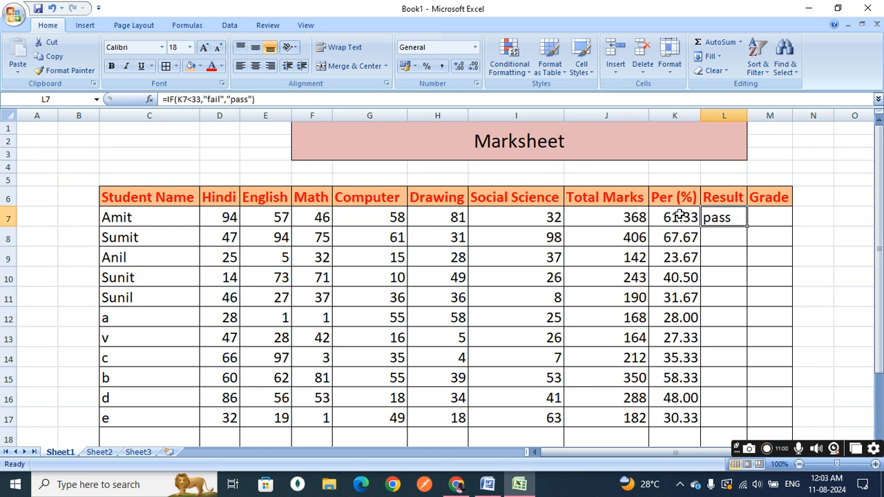
{"action": "double_click", "coordinate": [747, 225]}
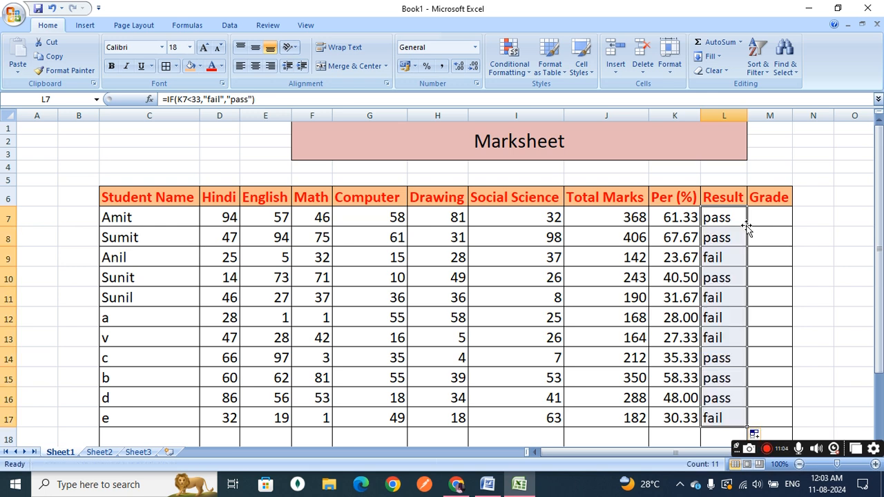
{"action": "left_click", "coordinate": [826, 223]}
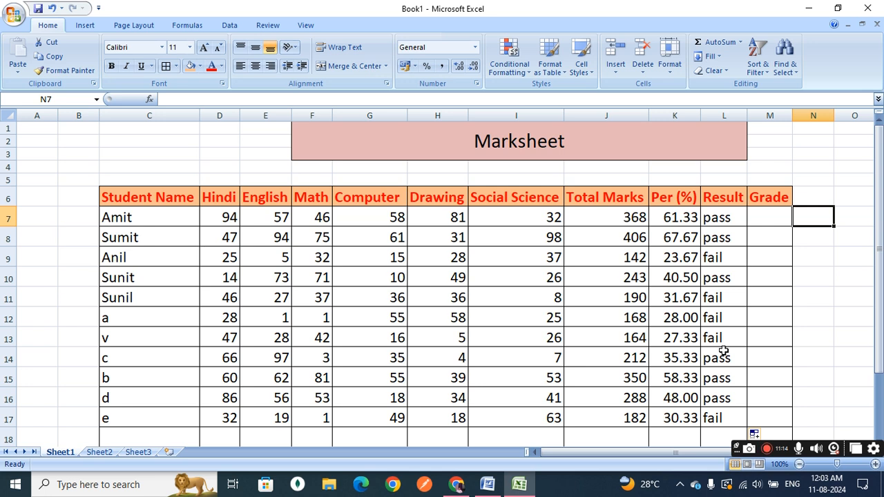
Step: Start a nested grade formula in M7 with =if(K7>90, "A", as its first condition
{"action": "left_click", "coordinate": [778, 215]}
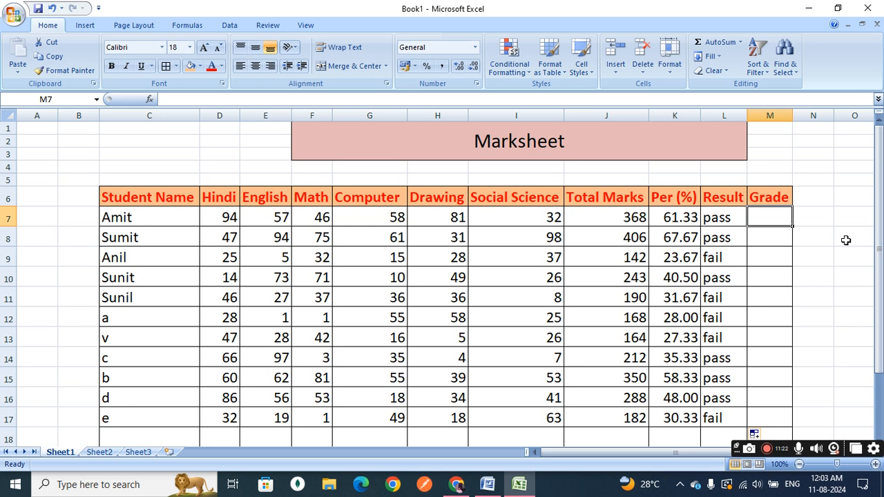
{"action": "type", "text": "="}
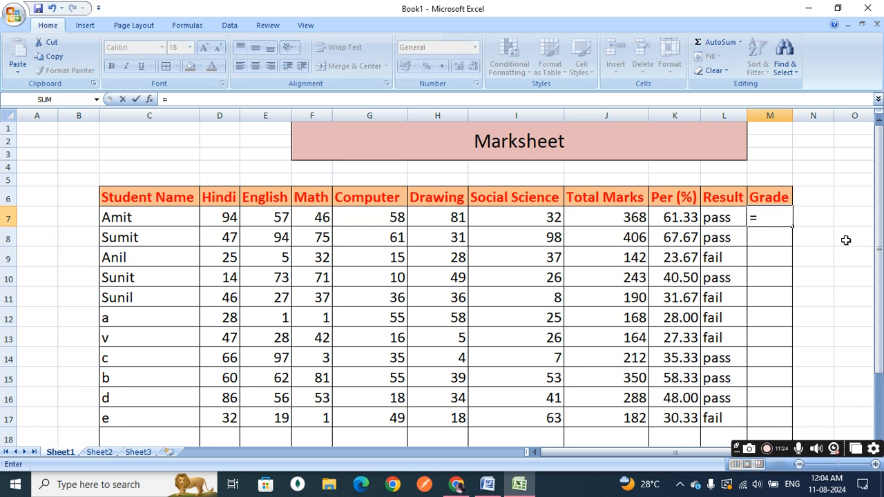
{"action": "type", "text": "if"}
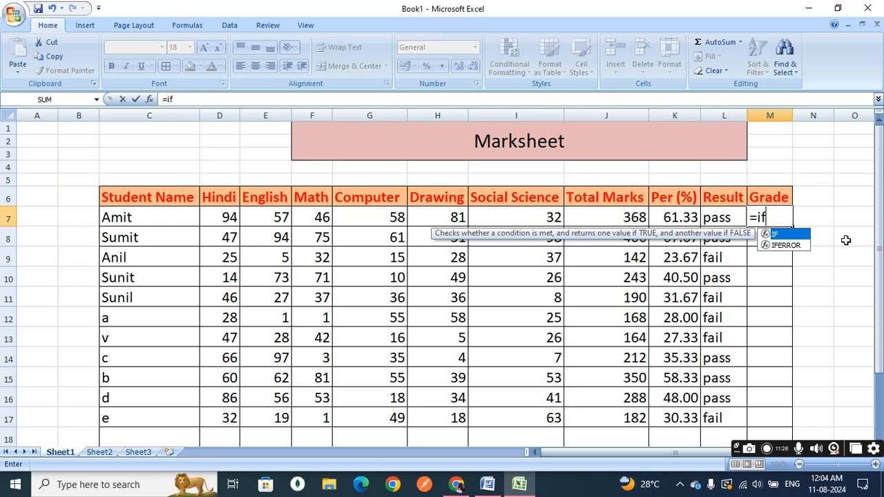
{"action": "type", "text": "("}
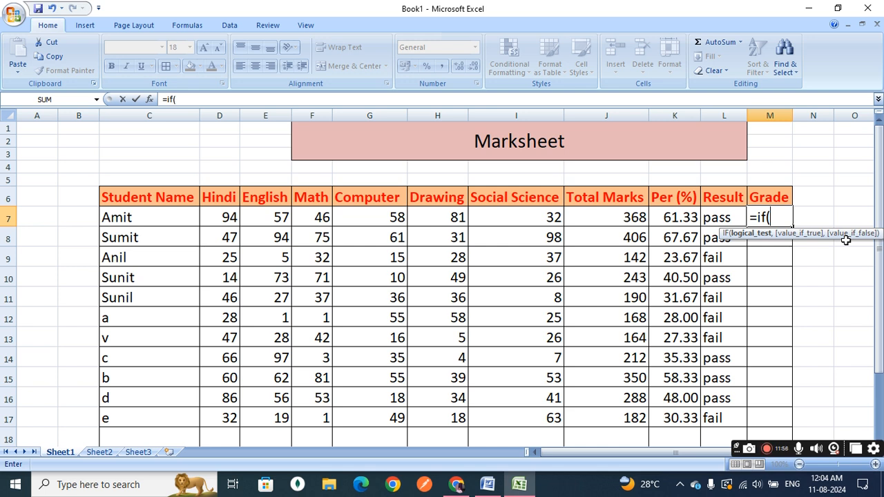
{"action": "left_click", "coordinate": [690, 218]}
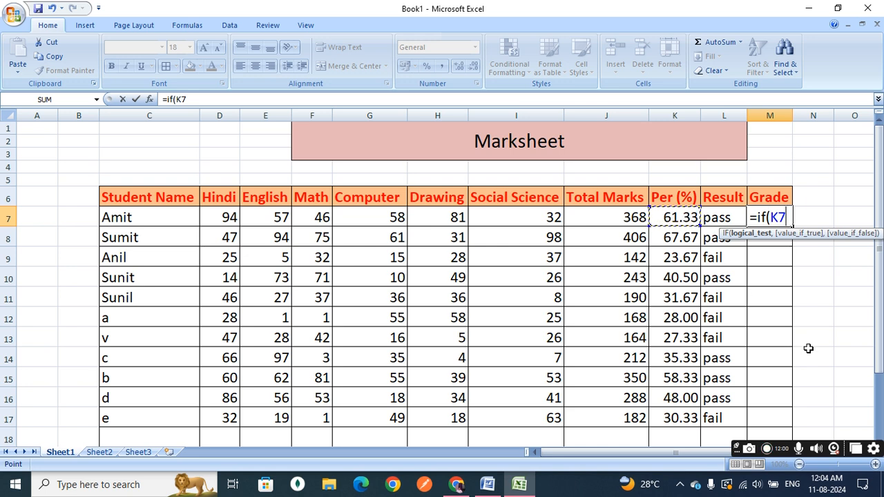
{"action": "type", "text": ">90, \"A\""}
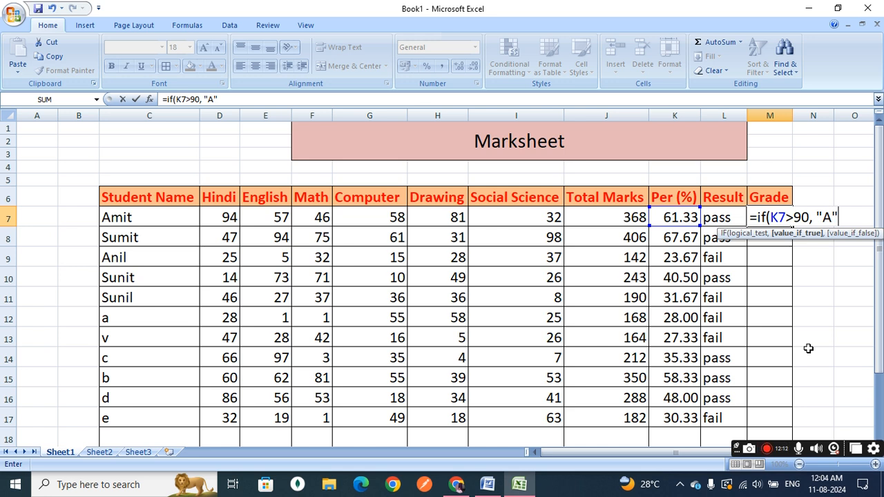
{"action": "type", "text": ","}
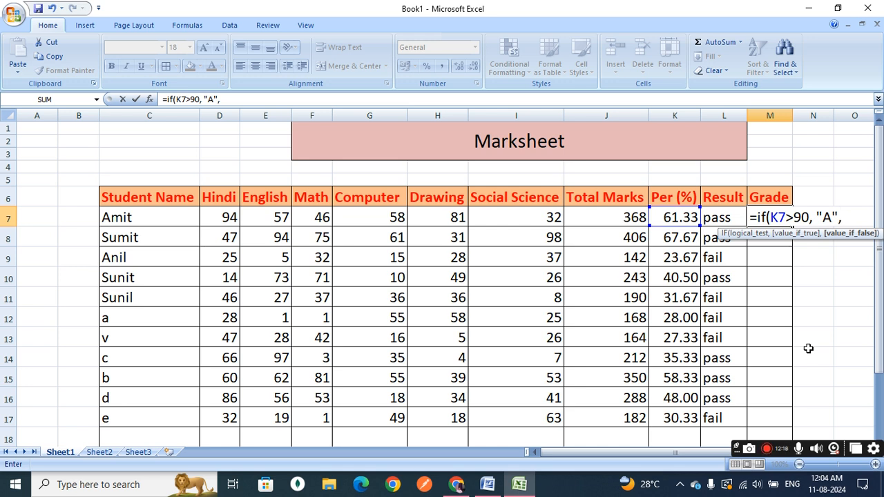
Step: Add a nested if(K7>80, "B", as the second condition of the grade formula in M7
{"action": "type", "text": " if("}
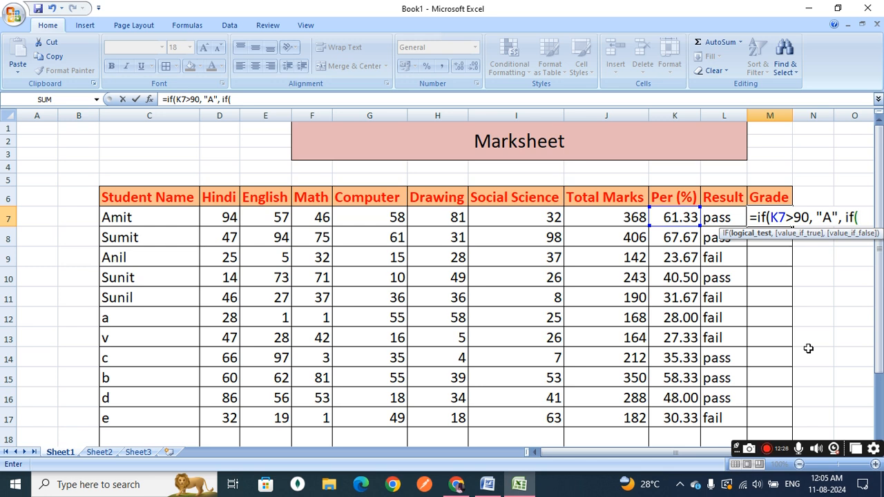
{"action": "left_click", "coordinate": [680, 214]}
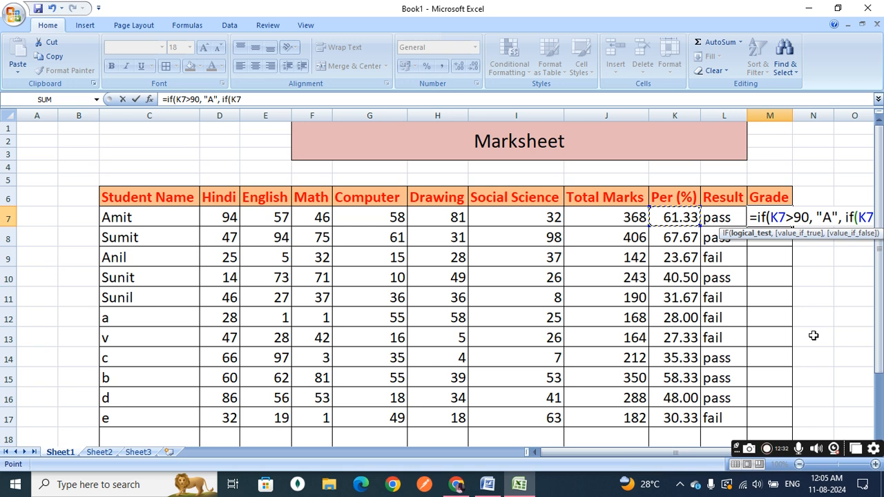
{"action": "type", "text": ">"}
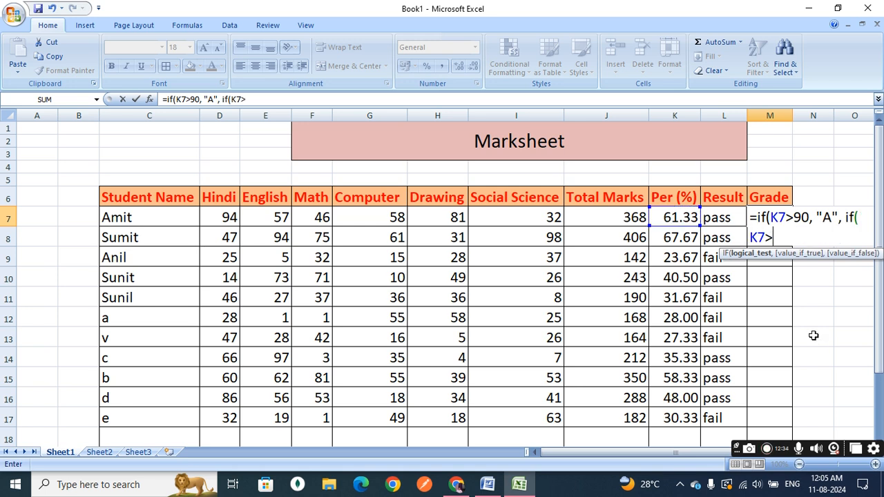
{"action": "type", "text": "80, \""}
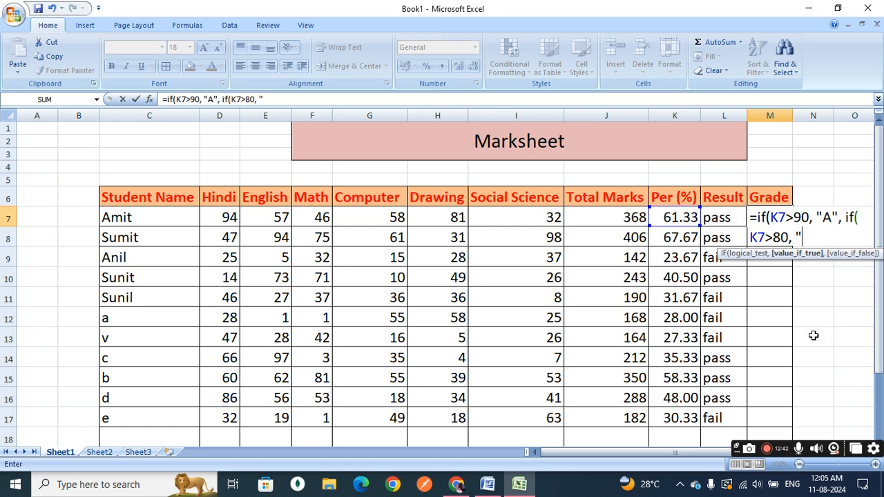
{"action": "type", "text": "B\","}
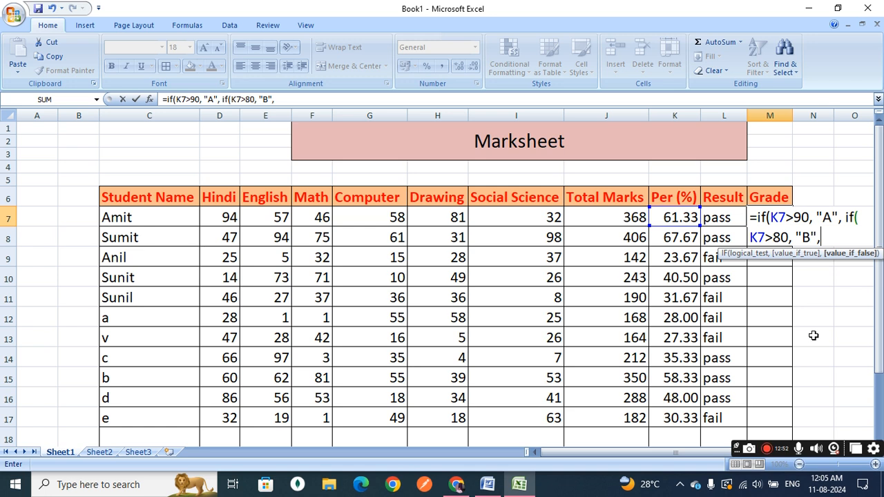
Step: Add a nested if(K7>70, "C", as the third condition of the grade formula in M7
{"action": "type", "text": "if("}
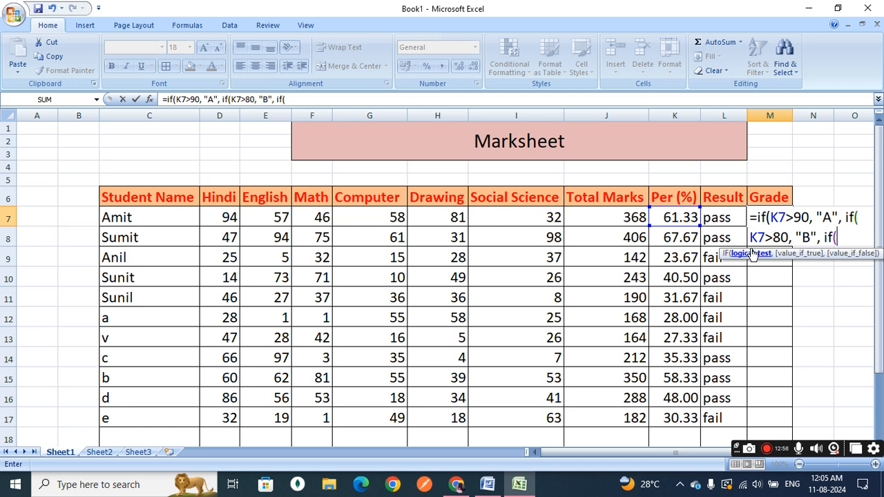
{"action": "left_click", "coordinate": [672, 216]}
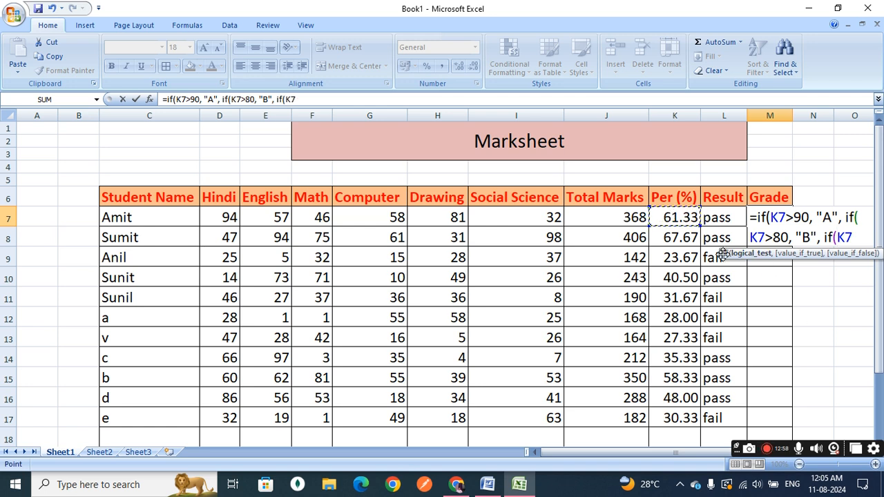
{"action": "type", "text": ">"}
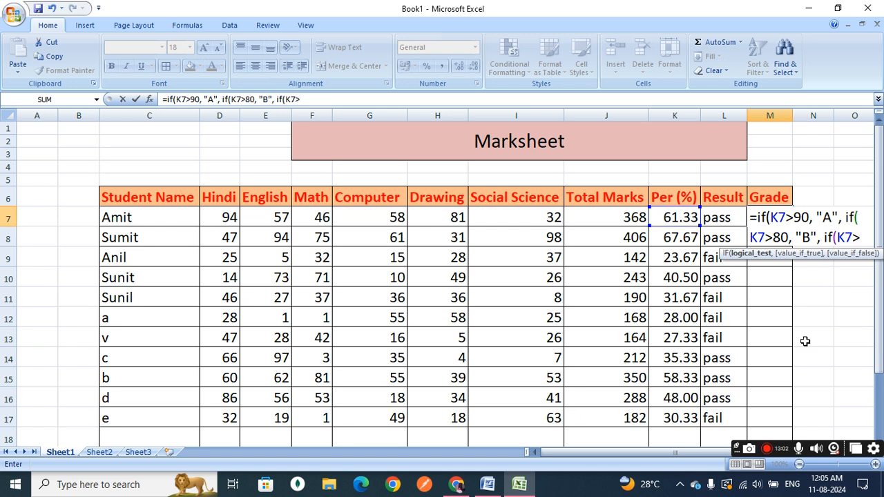
{"action": "type", "text": "70"}
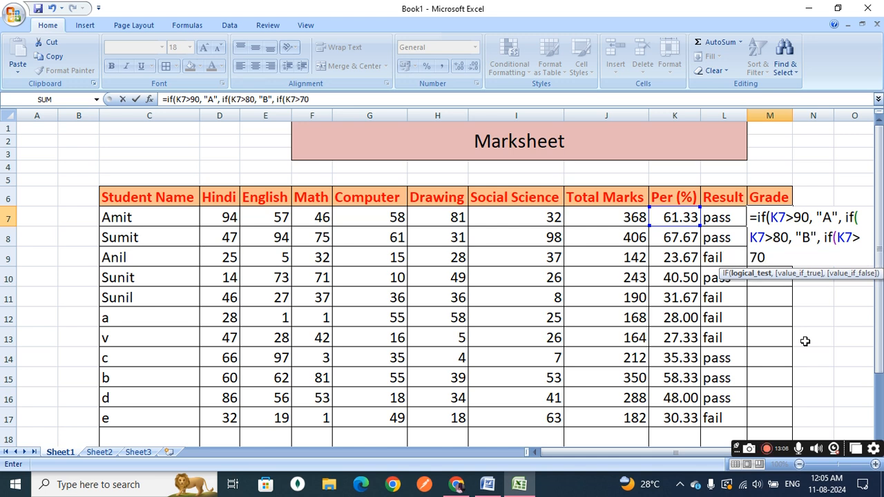
{"action": "type", "text": ", \"C\","}
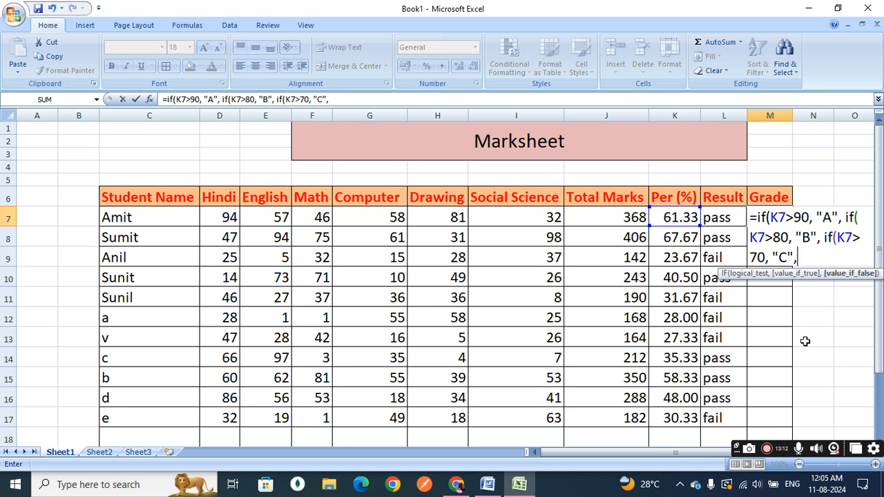
Step: Add a nested if(K7>60, "D", as the fourth condition of the grade formula in M7
{"action": "type", "text": " if"}
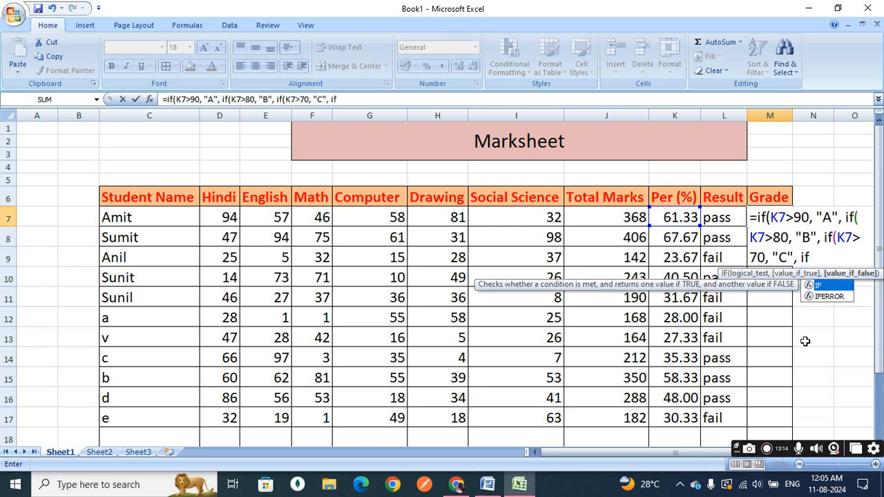
{"action": "type", "text": "("}
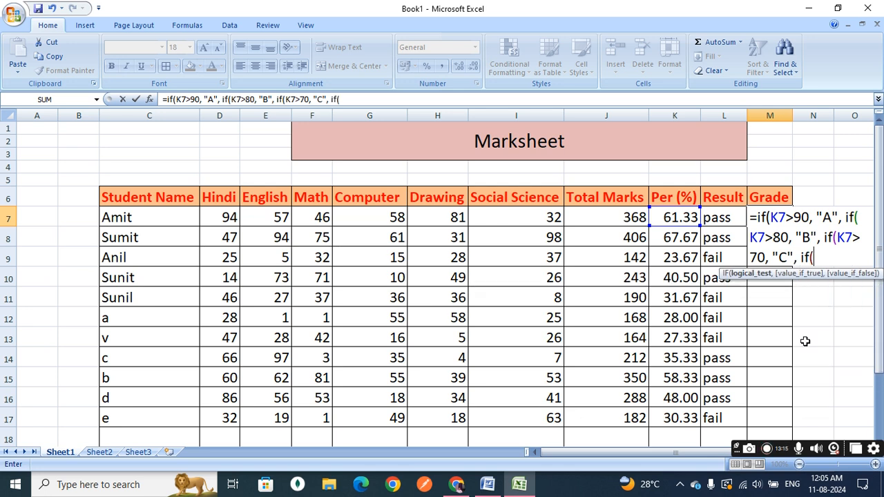
{"action": "left_click", "coordinate": [675, 214]}
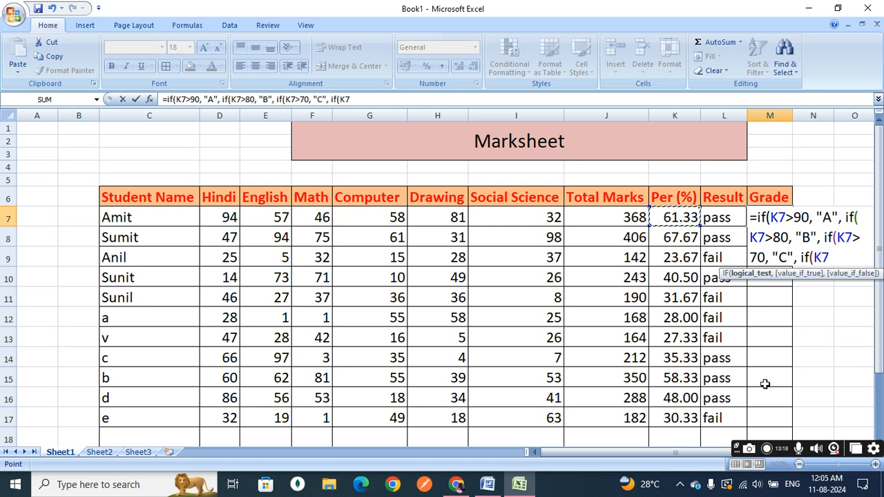
{"action": "type", "text": ">"}
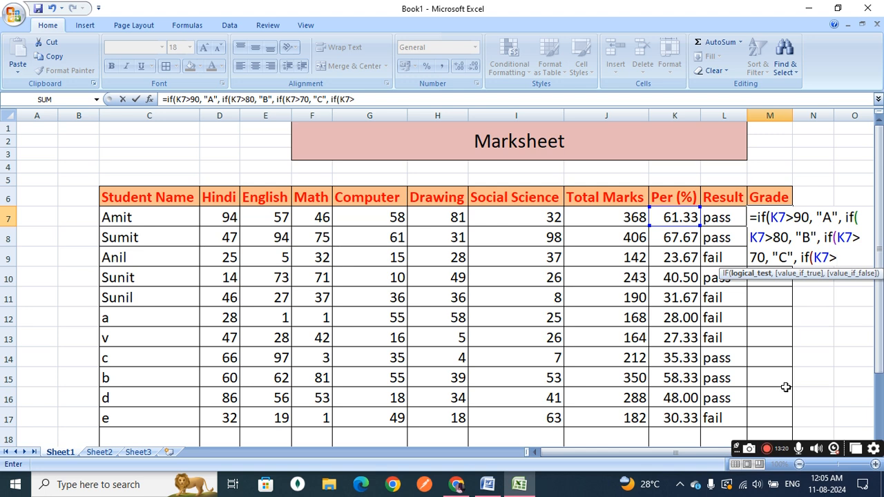
{"action": "type", "text": "60, "}
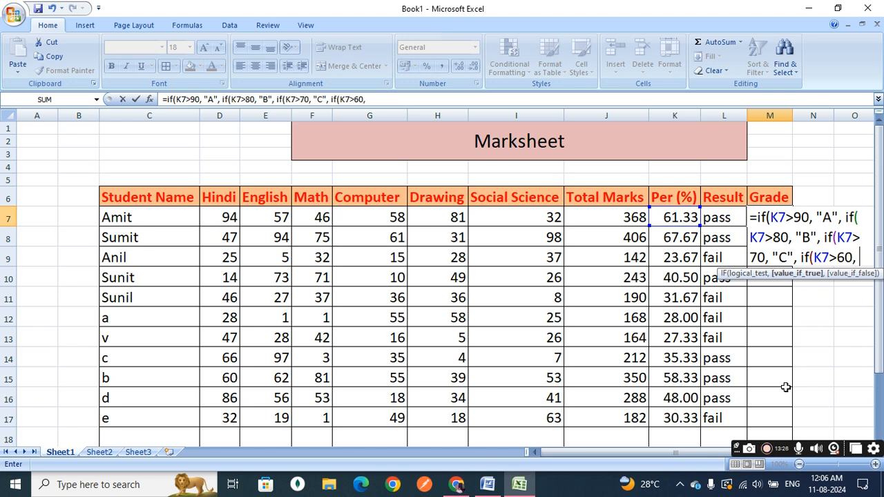
{"action": "type", "text": "\"D\""}
{"action": "type", "text": ", "}
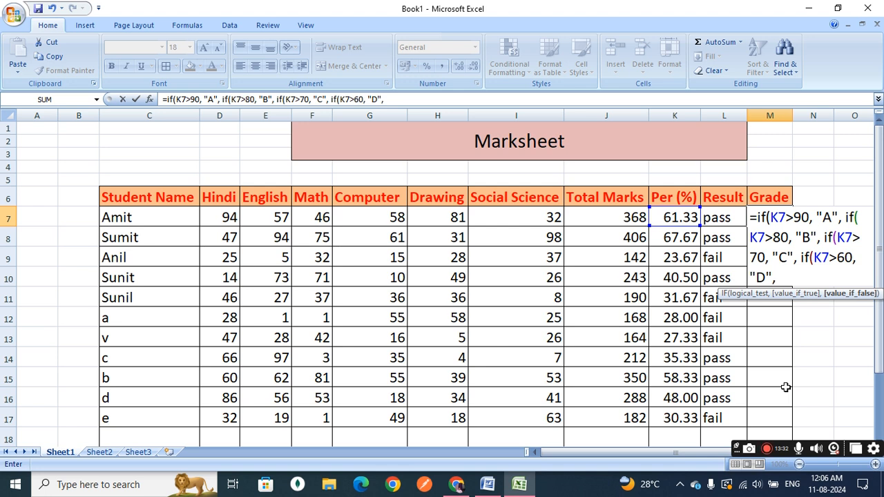
Step: Add a nested if(K7>33, "E", as the fifth condition of the grade formula in M7
{"action": "type", "text": "if("}
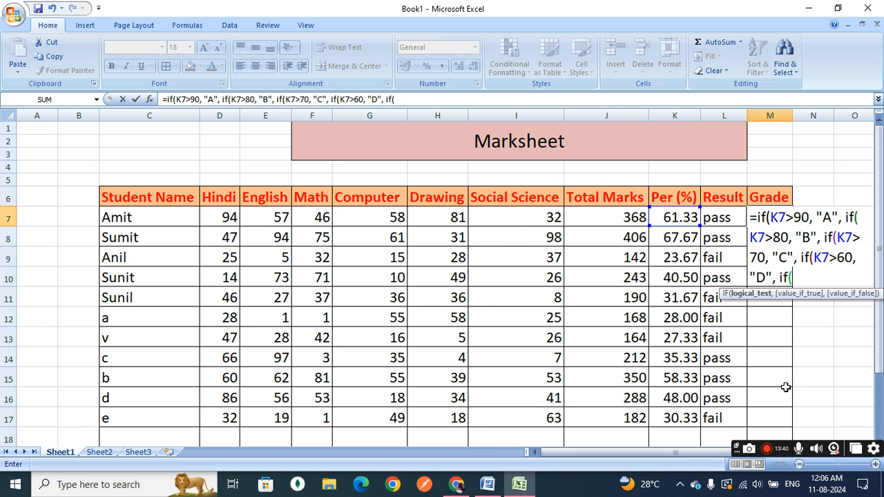
{"action": "left_click", "coordinate": [690, 224]}
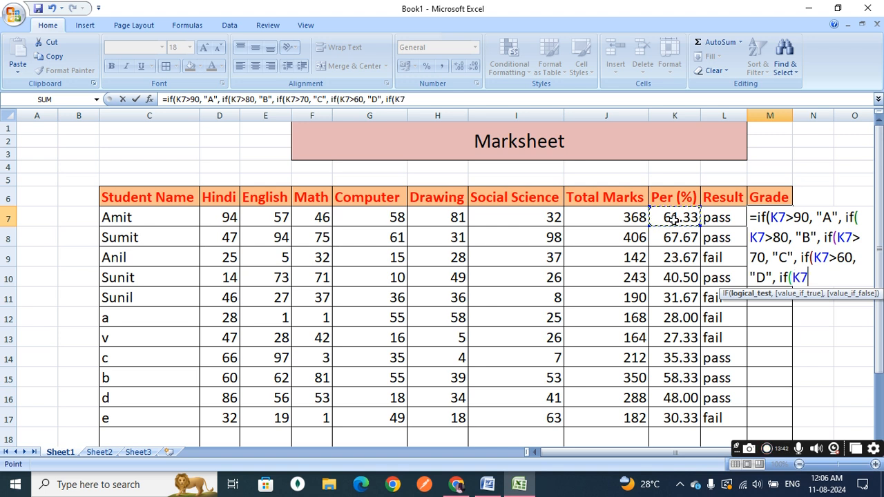
{"action": "type", "text": ">33"}
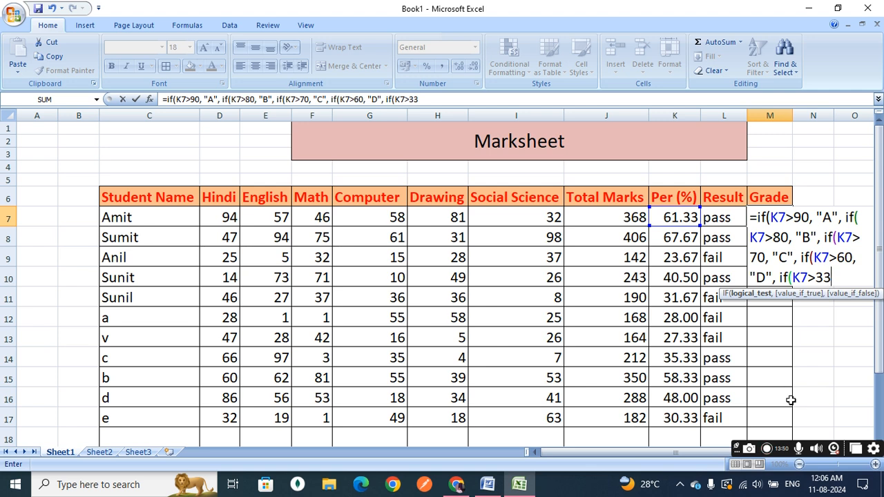
{"action": "type", "text": ", \"E\""}
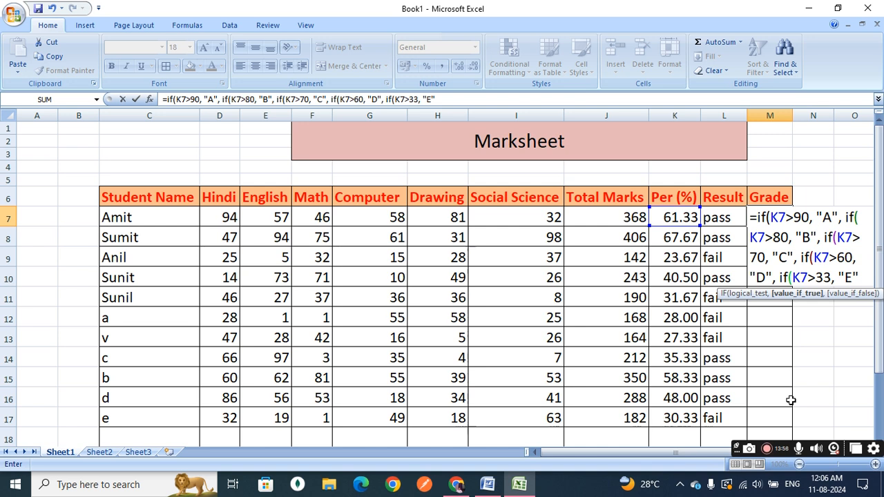
{"action": "type", "text": ","}
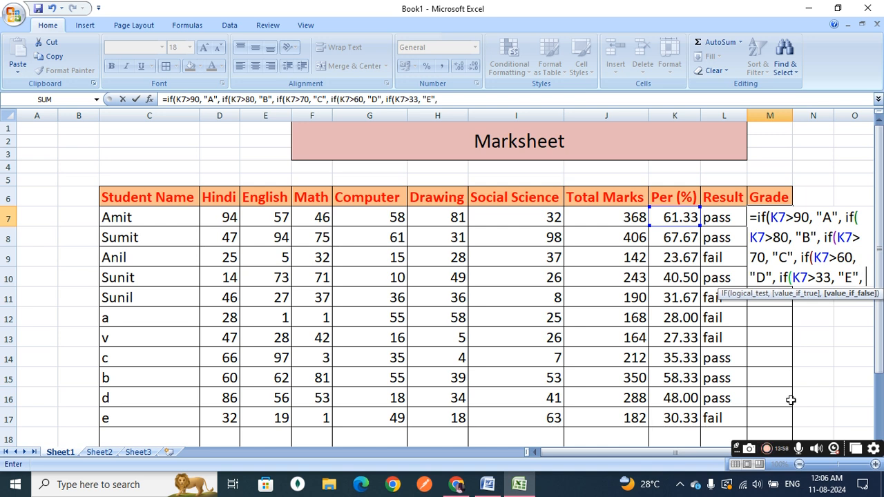
Step: Complete the grade formula in M7 with "F" as the final fallback value and five closing parentheses, and enter it
{"action": "type", "text": " \"F\""}
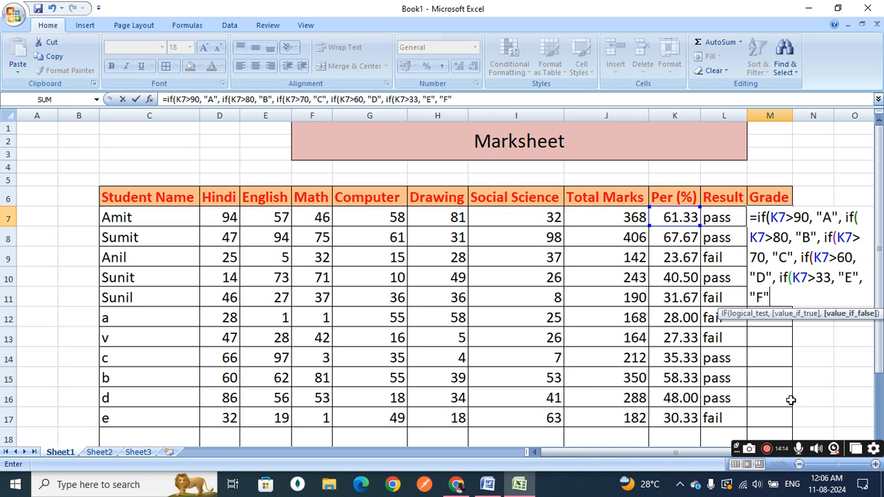
{"action": "type", "text": ")))))"}
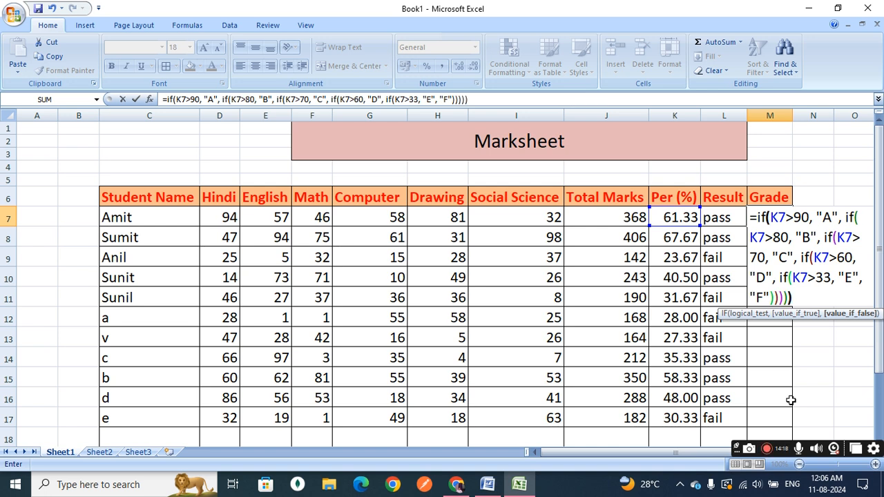
{"action": "key", "text": "Return"}
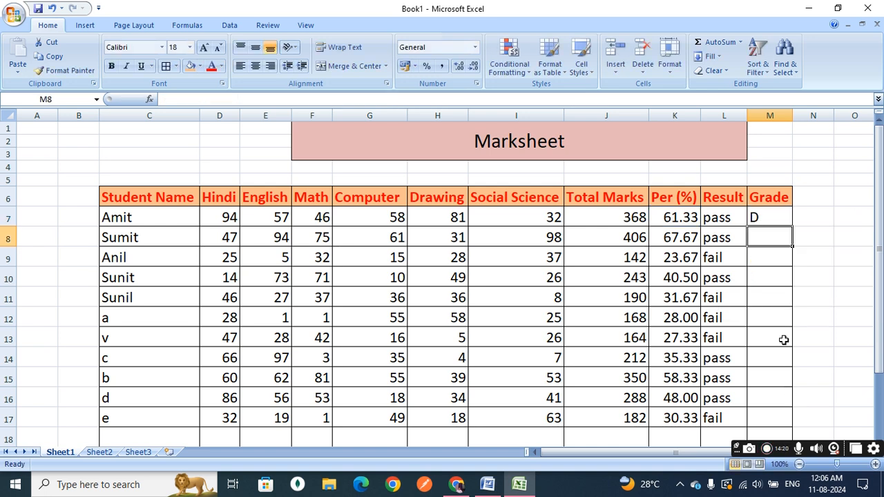
Step: Fill the Grade formula from M7 down through M17 and review the formulas in several of the filled cells
{"action": "left_click", "coordinate": [765, 217]}
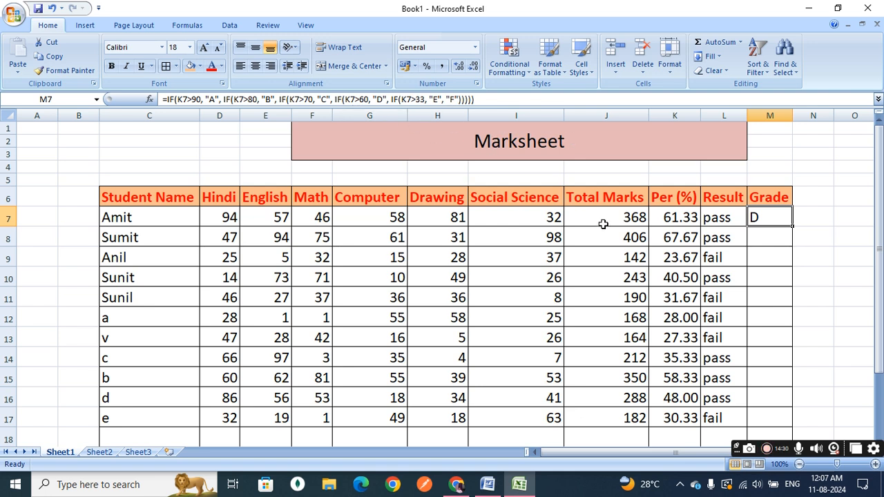
{"action": "double_click", "coordinate": [794, 224]}
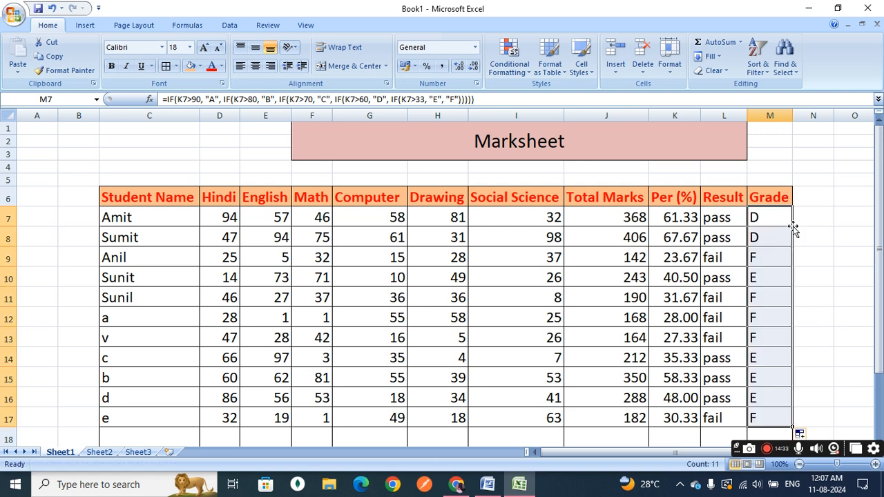
{"action": "left_click", "coordinate": [817, 197]}
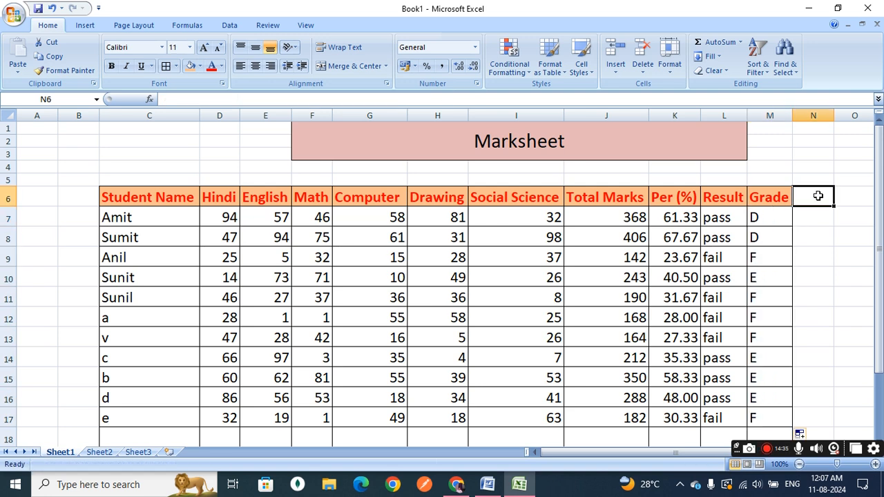
{"action": "left_click", "coordinate": [758, 423]}
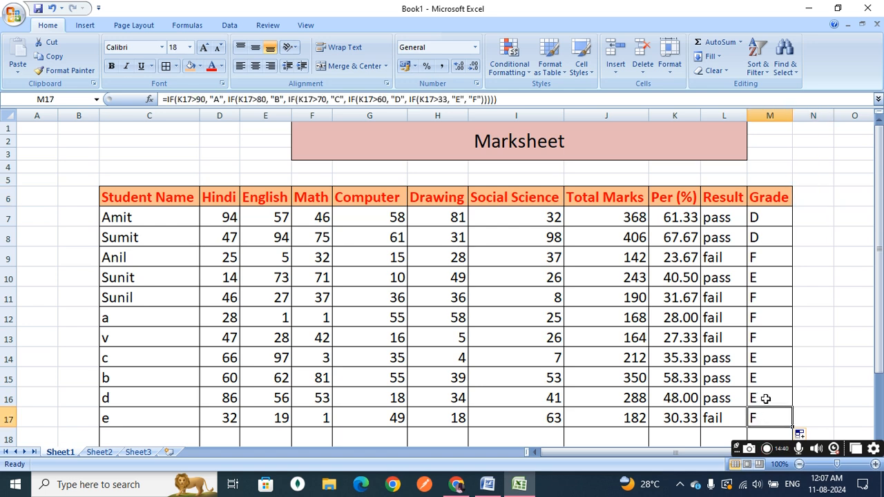
{"action": "left_click", "coordinate": [765, 399]}
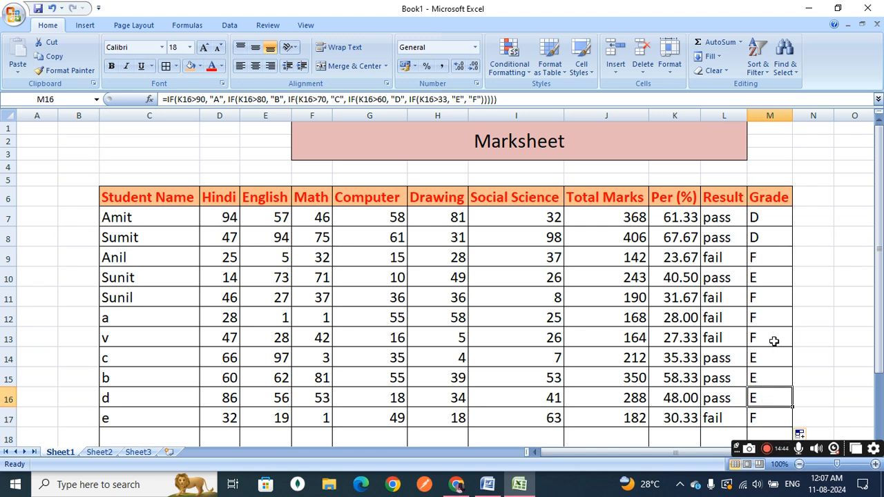
{"action": "left_click", "coordinate": [773, 232]}
{"action": "left_click", "coordinate": [779, 216]}
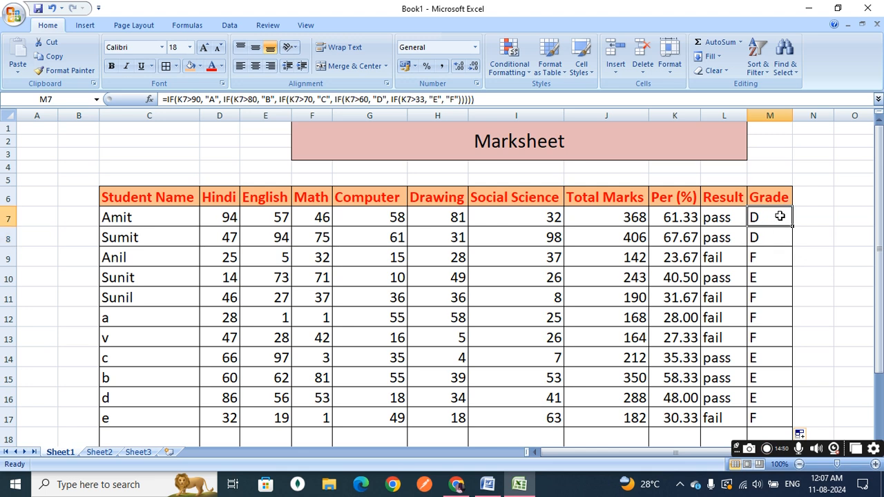